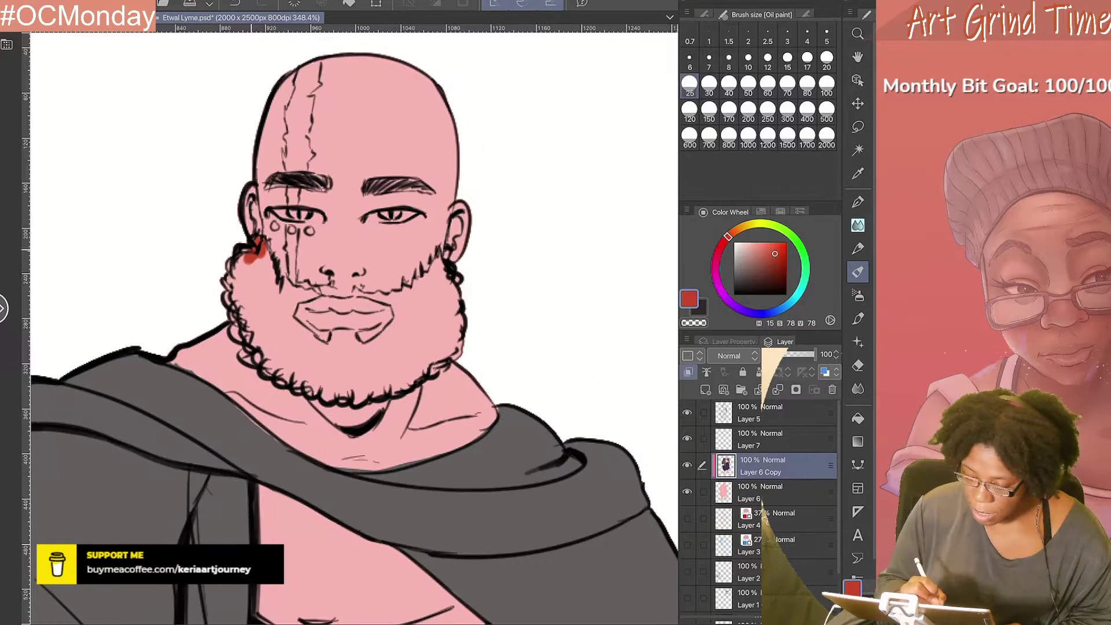
Step: Paint the beard orange (hue 19, saturation 67, value 96) with the oil paint brush at size 17
{"action": "mouse_move", "coordinate": [231, 254]}
{"action": "left_mouse_down"}
{"action": "mouse_move", "coordinate": [253, 313]}
{"action": "mouse_move", "coordinate": [274, 304]}
{"action": "mouse_move", "coordinate": [244, 266]}
{"action": "mouse_move", "coordinate": [279, 356]}
{"action": "mouse_move", "coordinate": [295, 312]}
{"action": "left_mouse_up"}
{"action": "left_click", "coordinate": [769, 245]}
{"action": "left_click", "coordinate": [807, 58]}
{"action": "mouse_move", "coordinate": [445, 255]}
{"action": "left_mouse_down"}
{"action": "mouse_move", "coordinate": [400, 301]}
{"action": "mouse_move", "coordinate": [354, 296]}
{"action": "mouse_move", "coordinate": [373, 307]}
{"action": "left_mouse_up"}
{"action": "left_click_drag", "start_coordinate": [457, 273], "coordinate": [449, 361]}
{"action": "left_click_drag", "start_coordinate": [268, 368], "coordinate": [370, 394]}
{"action": "left_click_drag", "start_coordinate": [452, 338], "coordinate": [354, 400]}
{"action": "left_click_drag", "start_coordinate": [293, 310], "coordinate": [286, 370]}
{"action": "left_click_drag", "start_coordinate": [292, 353], "coordinate": [342, 333]}
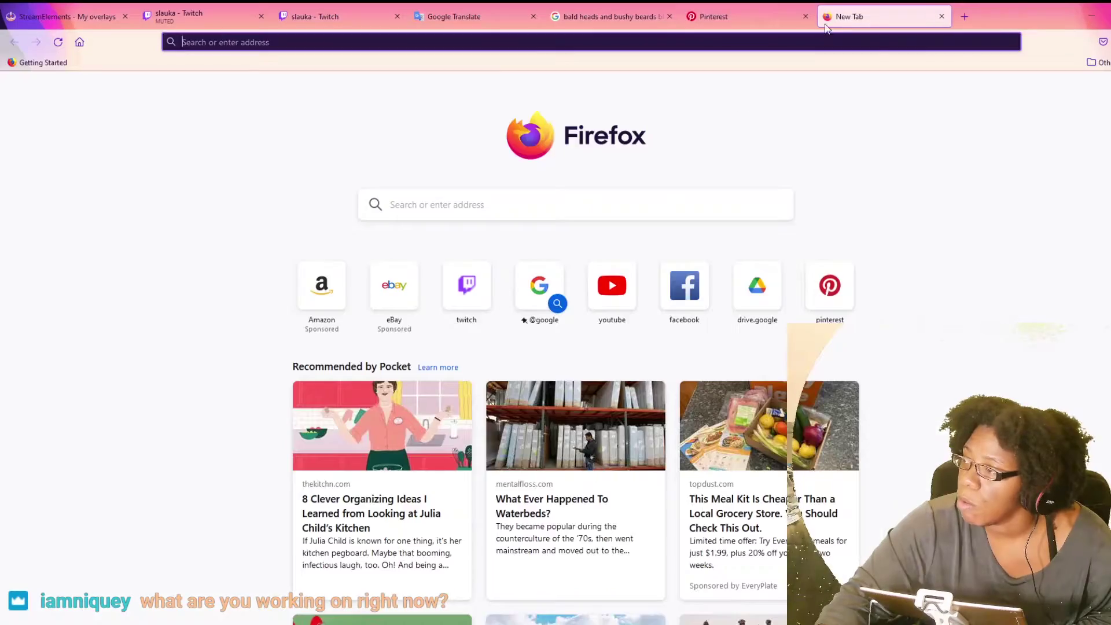
Step: Switch to Firefox, load the Amazon site and open the Art & Streaming wish list
{"action": "left_click", "coordinate": [494, 42]}
{"action": "type", "text": "amazon"}
{"action": "key", "text": "Return"}
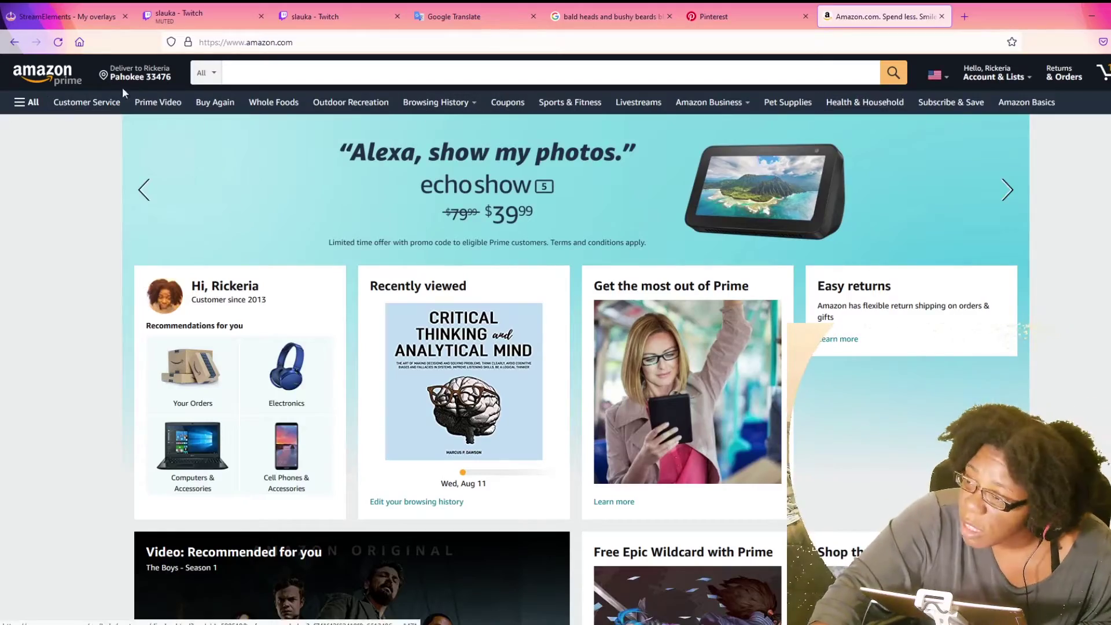
{"action": "mouse_move", "coordinate": [994, 76]}
{"action": "left_click", "coordinate": [842, 147]}
{"action": "scroll", "coordinate": [683, 521], "scroll_direction": "down", "scroll_amount": 3}
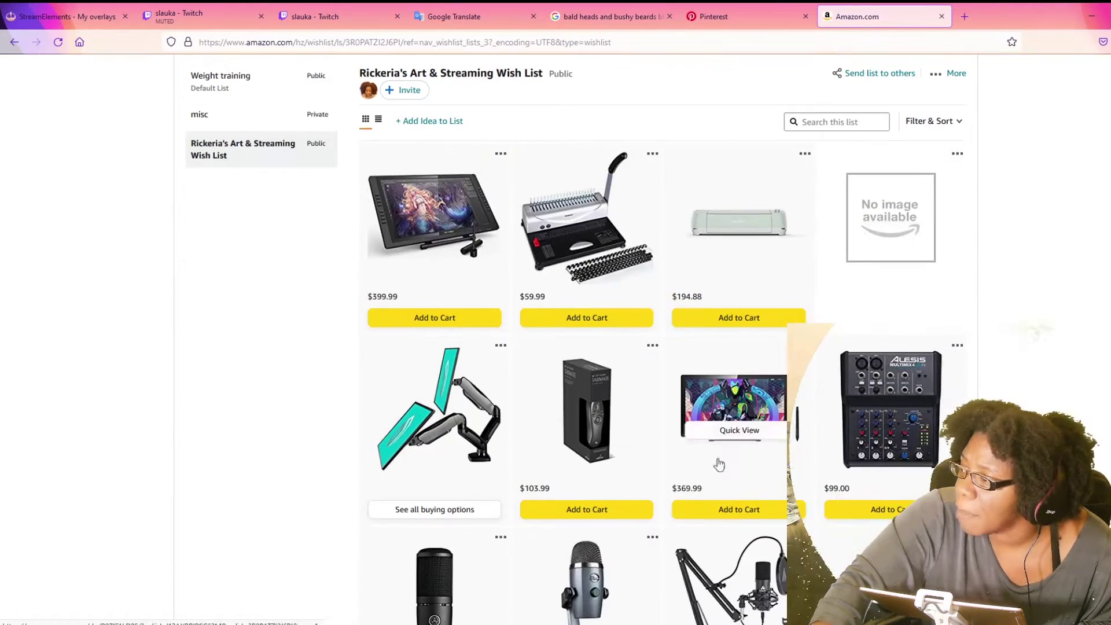
Step: Look through the product photos of the XP-PEN Artist22E Pro drawing display in its quick view
{"action": "scroll", "coordinate": [659, 404], "scroll_direction": "up", "scroll_amount": 1}
{"action": "left_click", "coordinate": [434, 300]}
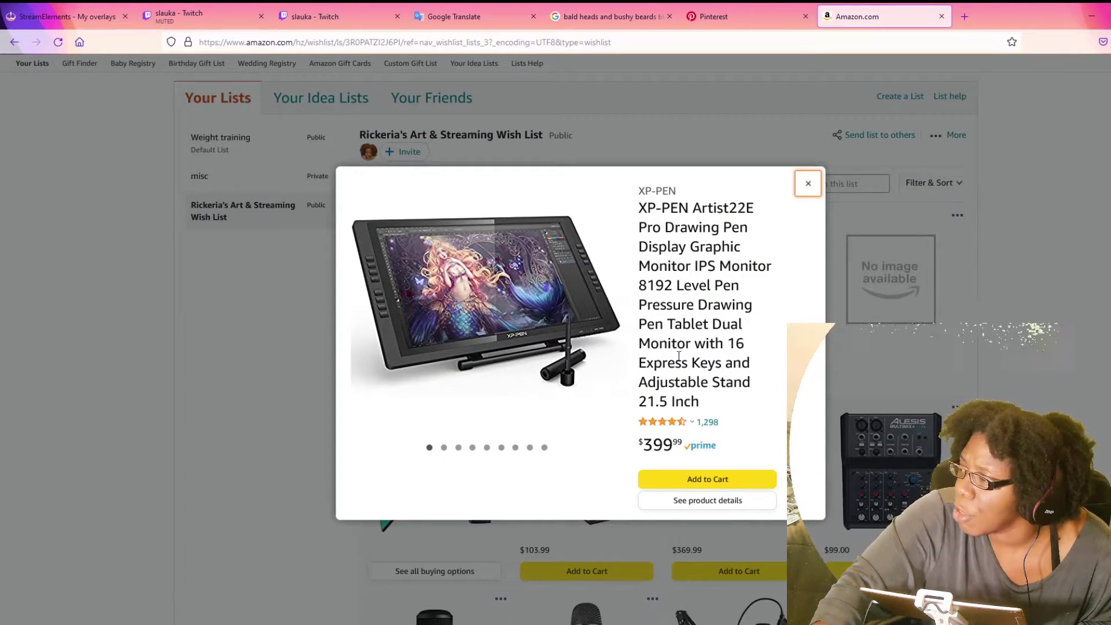
{"action": "left_click", "coordinate": [457, 448]}
{"action": "left_click", "coordinate": [473, 447]}
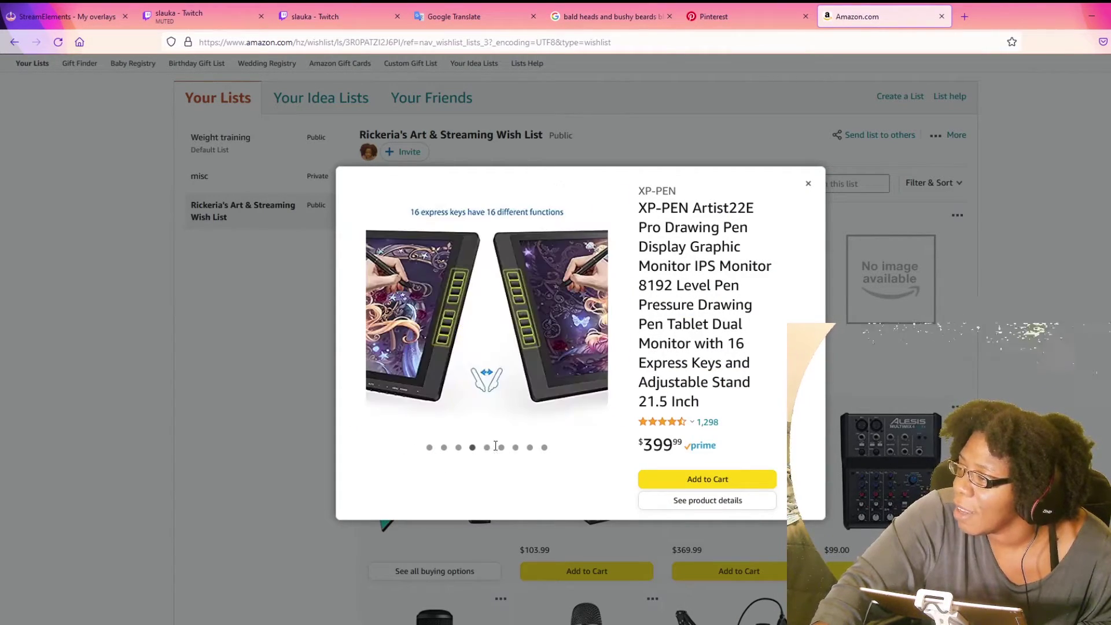
{"action": "left_click", "coordinate": [530, 448]}
{"action": "key", "text": "Escape"}
Step: Open the XP-PEN Artist22E Pro product page and examine its price, specifications, compatibility notice and feature descriptions
{"action": "left_click", "coordinate": [434, 300]}
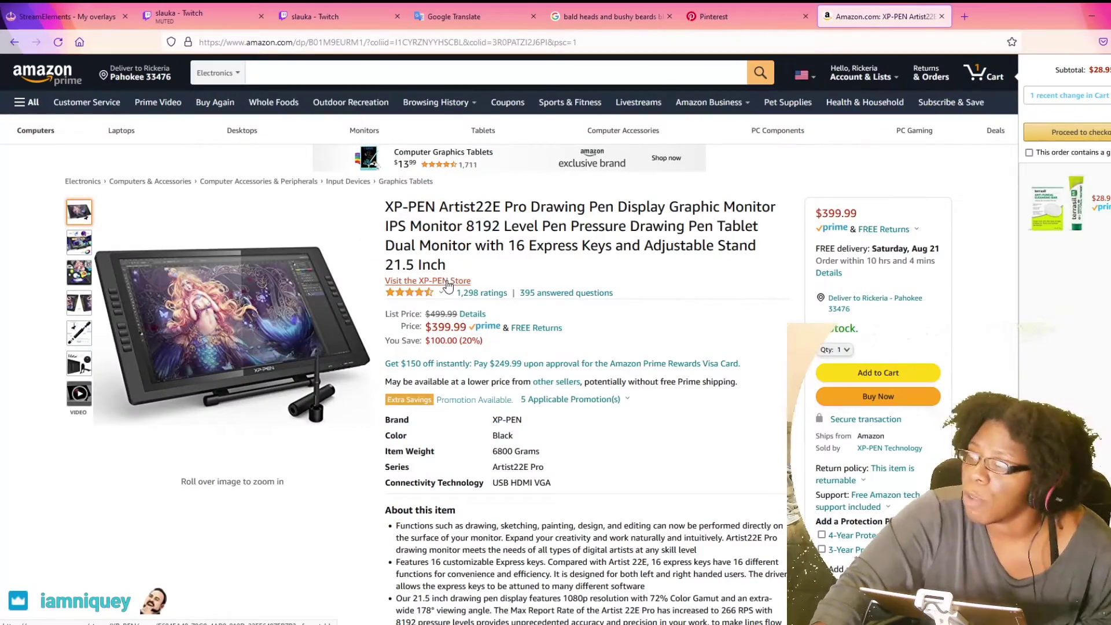
{"action": "scroll", "coordinate": [647, 235], "scroll_direction": "down", "scroll_amount": 1}
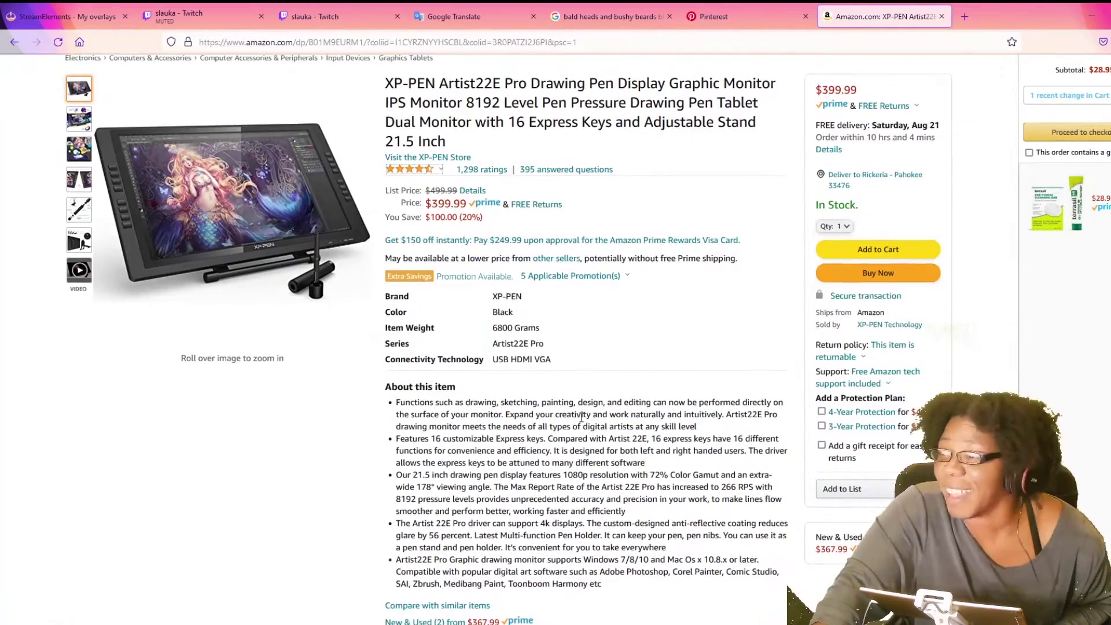
{"action": "scroll", "coordinate": [627, 348], "scroll_direction": "down", "scroll_amount": 3}
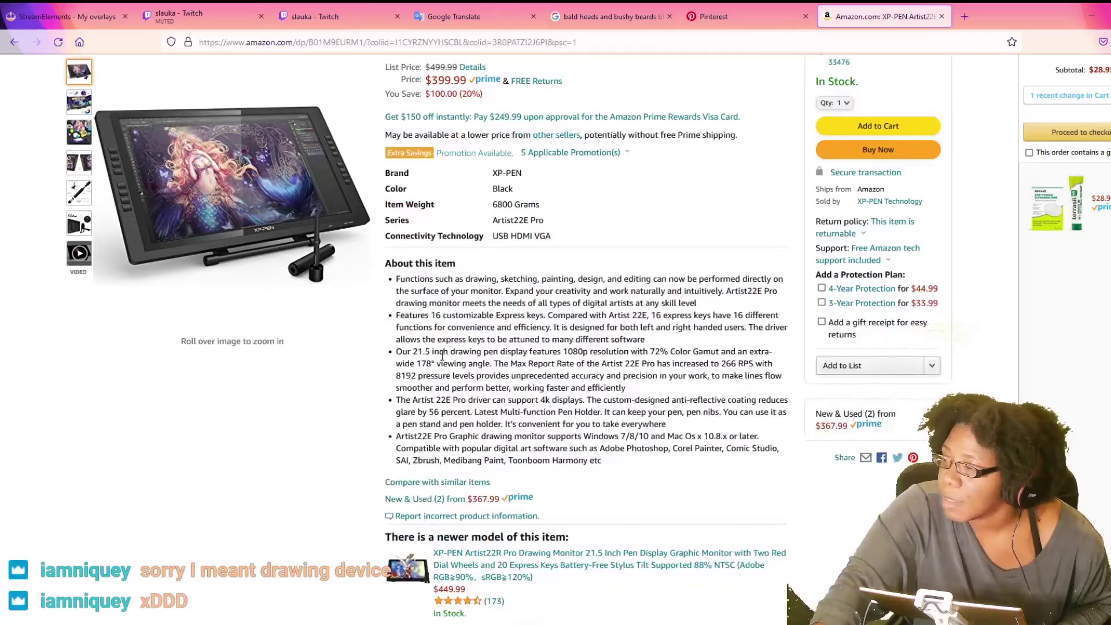
{"action": "scroll", "coordinate": [444, 350], "scroll_direction": "up", "scroll_amount": 3}
{"action": "scroll", "coordinate": [444, 350], "scroll_direction": "up", "scroll_amount": 1}
{"action": "scroll", "coordinate": [459, 246], "scroll_direction": "down", "scroll_amount": 20}
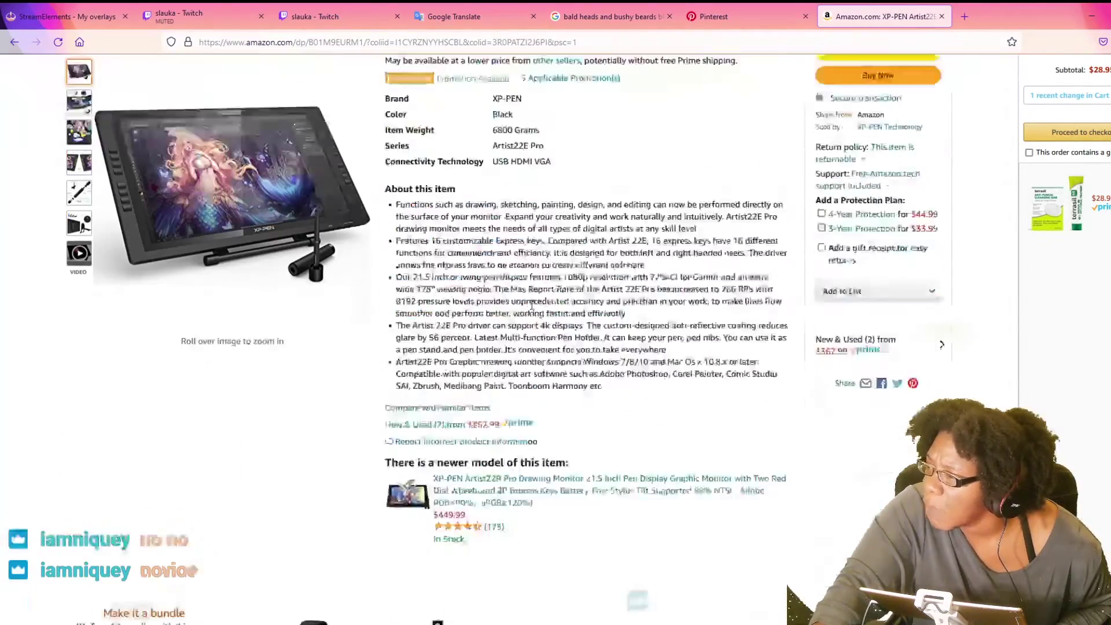
{"action": "scroll", "coordinate": [270, 403], "scroll_direction": "down", "scroll_amount": 2}
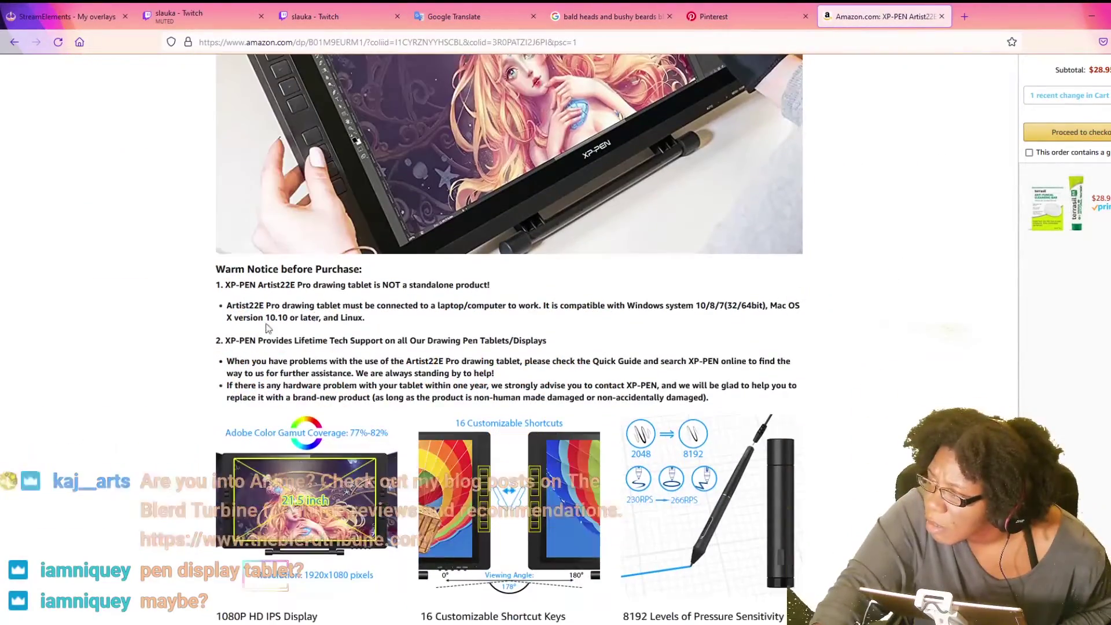
{"action": "scroll", "coordinate": [701, 488], "scroll_direction": "down", "scroll_amount": 3}
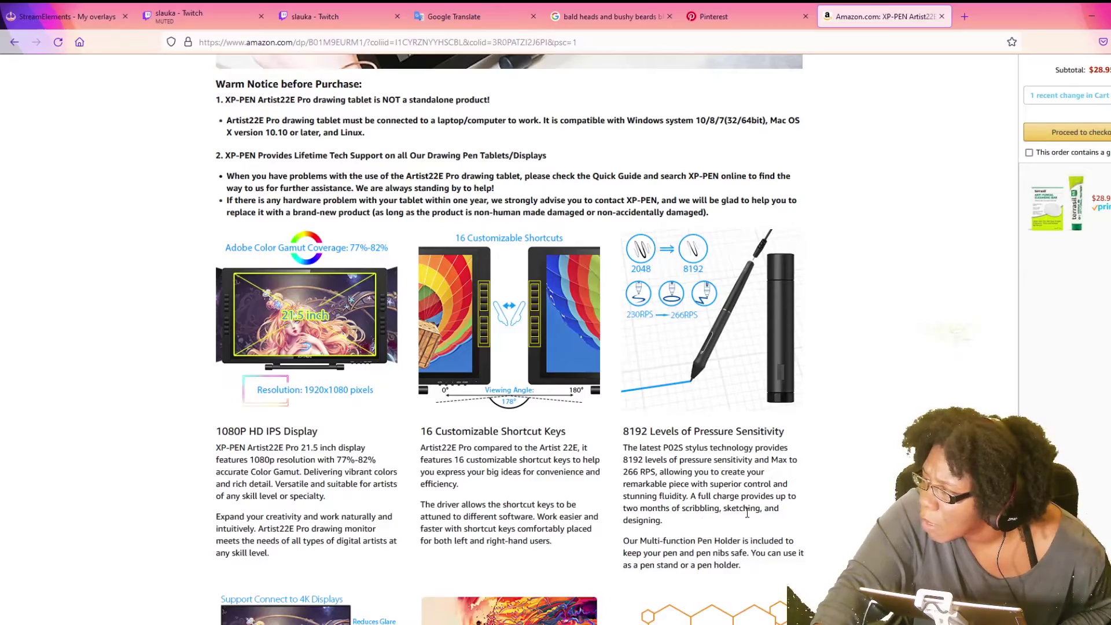
{"action": "scroll", "coordinate": [747, 513], "scroll_direction": "down", "scroll_amount": 6}
{"action": "scroll", "coordinate": [747, 513], "scroll_direction": "up", "scroll_amount": 3}
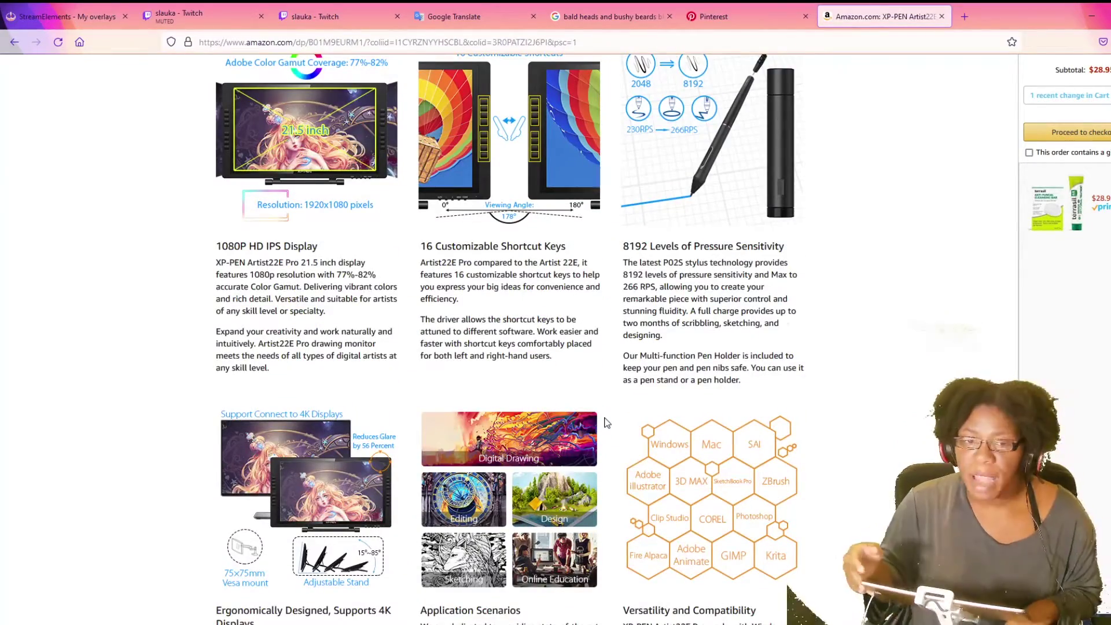
{"action": "scroll", "coordinate": [607, 423], "scroll_direction": "down", "scroll_amount": 2}
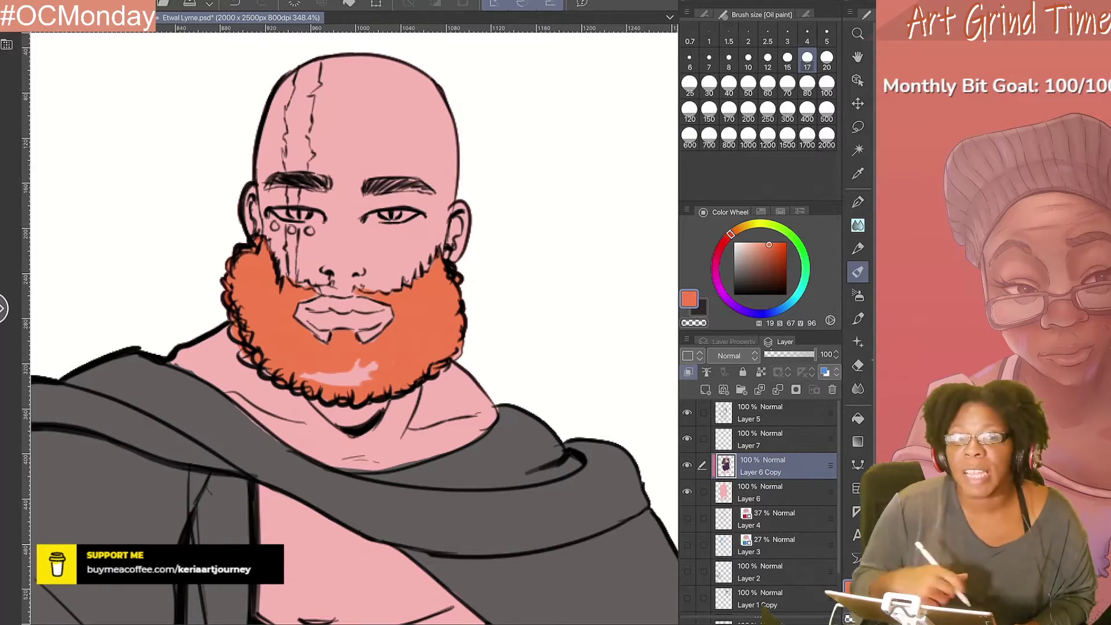
Step: Switch back to Clip Studio Paint and cover the remaining gaps at the chin of the beard with orange
{"action": "left_click_drag", "start_coordinate": [376, 366], "coordinate": [353, 379]}
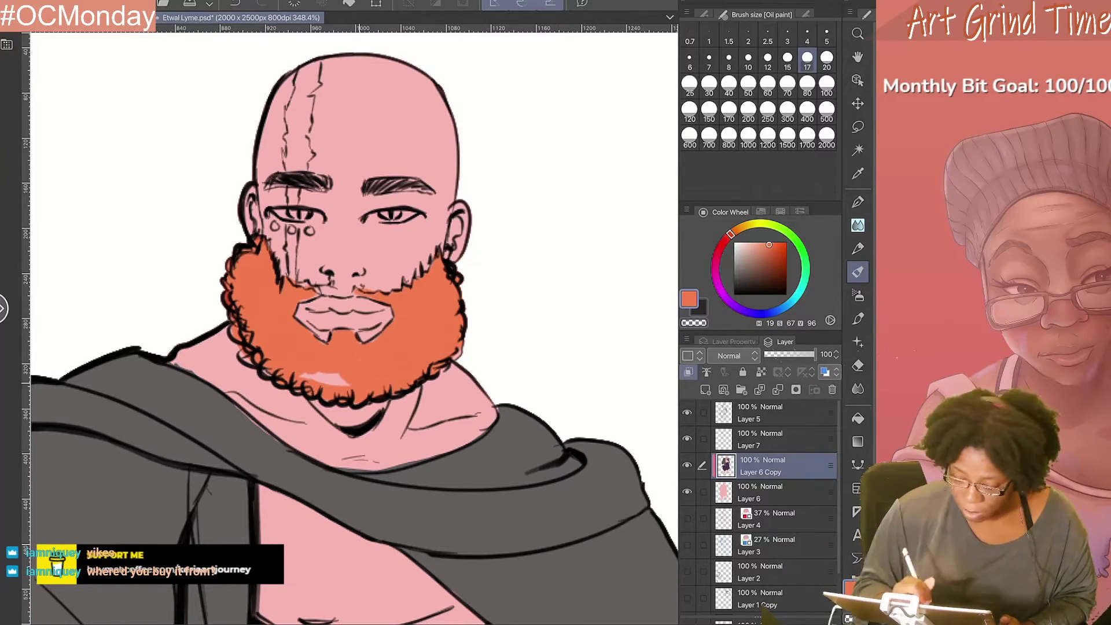
{"action": "left_click_drag", "start_coordinate": [588, 444], "coordinate": [576, 475]}
{"action": "scroll", "coordinate": [353, 324], "scroll_direction": "down", "scroll_amount": 5}
{"action": "scroll", "coordinate": [353, 324], "scroll_direction": "up", "scroll_amount": 4}
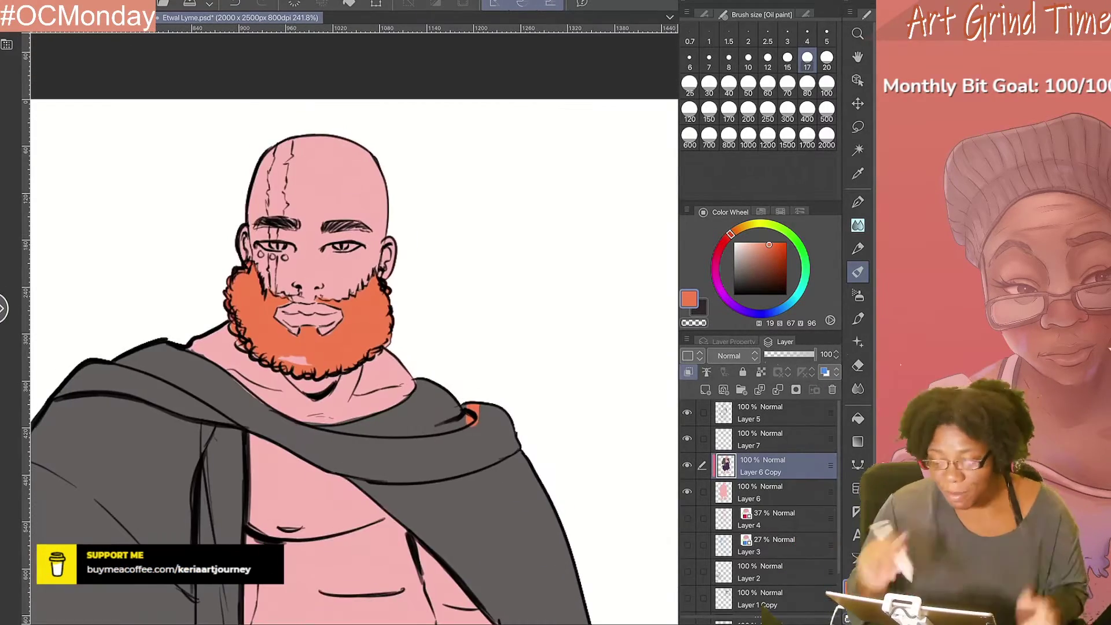
{"action": "scroll", "coordinate": [353, 325], "scroll_direction": "down", "scroll_amount": 5}
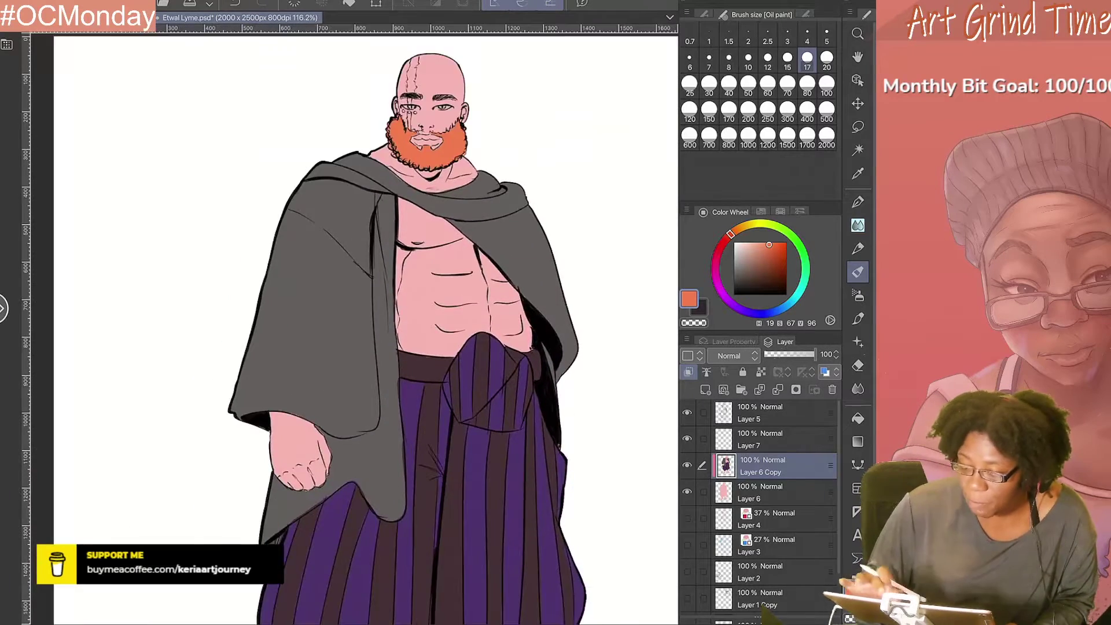
{"action": "scroll", "coordinate": [353, 324], "scroll_direction": "up", "scroll_amount": 6}
Step: Paint the whites of both eyes in near-white (hue 19, saturation 5, value 100) with the brush at size 8
{"action": "key", "text": "bracketleft"}
{"action": "key", "text": "bracketleft"}
{"action": "key", "text": "bracketleft"}
{"action": "key", "text": "bracketleft"}
{"action": "scroll", "coordinate": [353, 325], "scroll_direction": "up", "scroll_amount": 1}
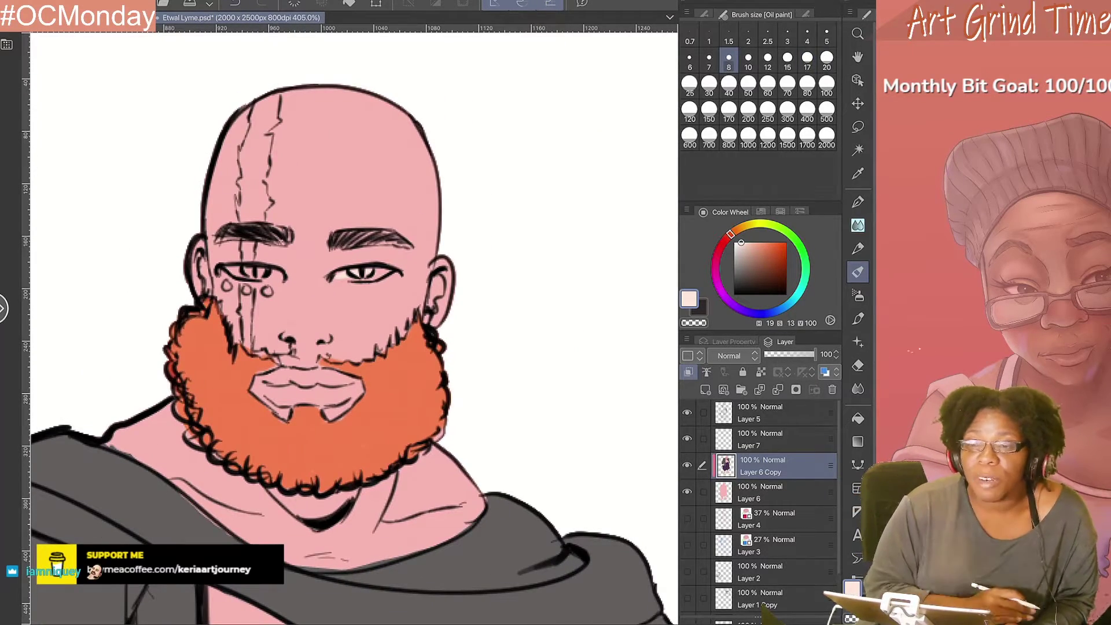
{"action": "left_click", "coordinate": [737, 242]}
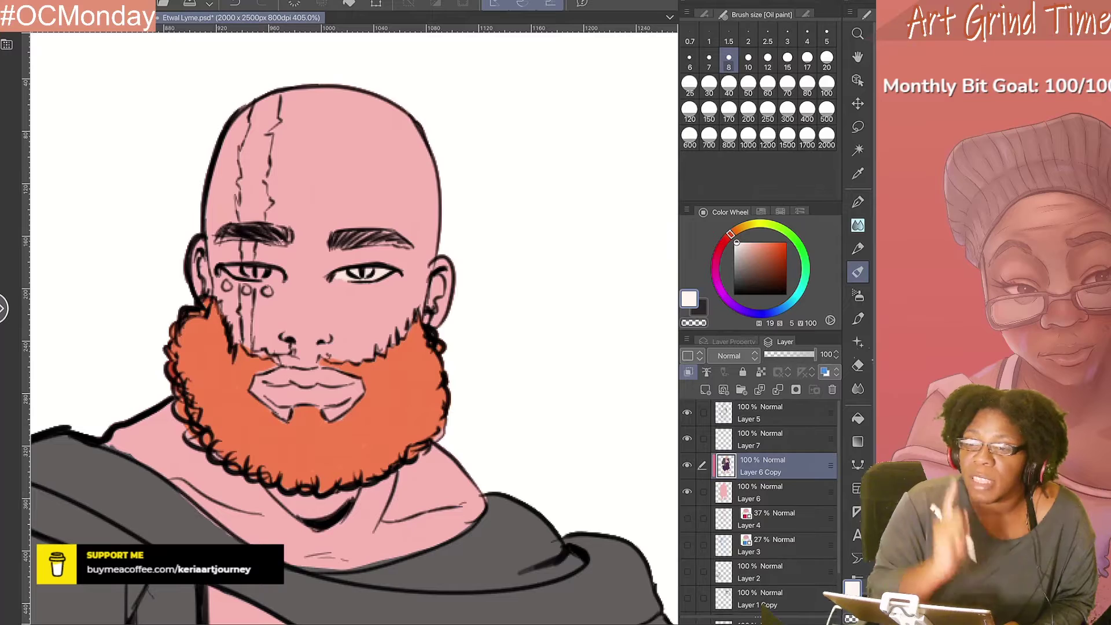
{"action": "left_click_drag", "start_coordinate": [229, 269], "coordinate": [280, 280]}
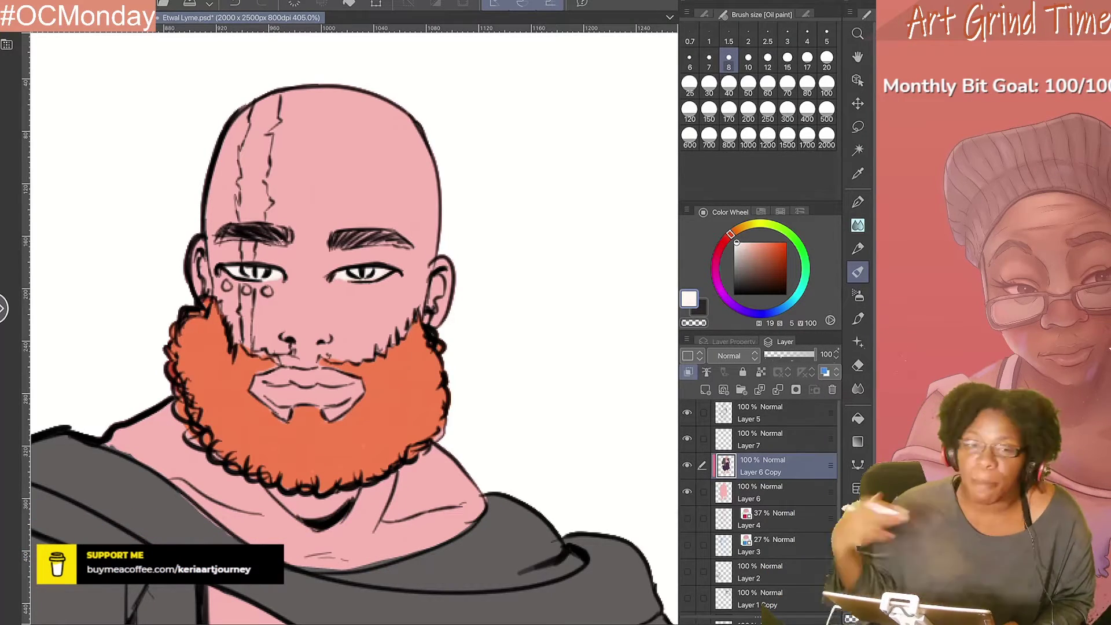
Step: Paint the scar from scalp to cheek in pale greyish beige (hue 19, saturation 16, value 81) with the brush at size 15
{"action": "scroll", "coordinate": [336, 324], "scroll_direction": "down", "scroll_amount": 5}
{"action": "scroll", "coordinate": [335, 324], "scroll_direction": "up", "scroll_amount": 5}
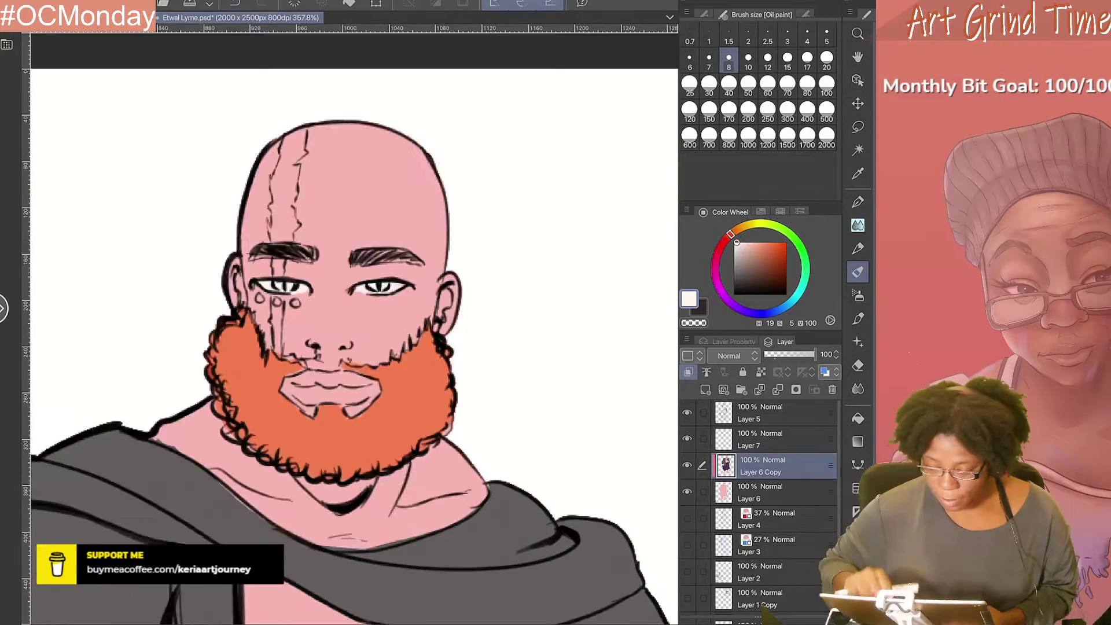
{"action": "scroll", "coordinate": [355, 345], "scroll_direction": "down", "scroll_amount": 1}
{"action": "left_click", "coordinate": [742, 255]}
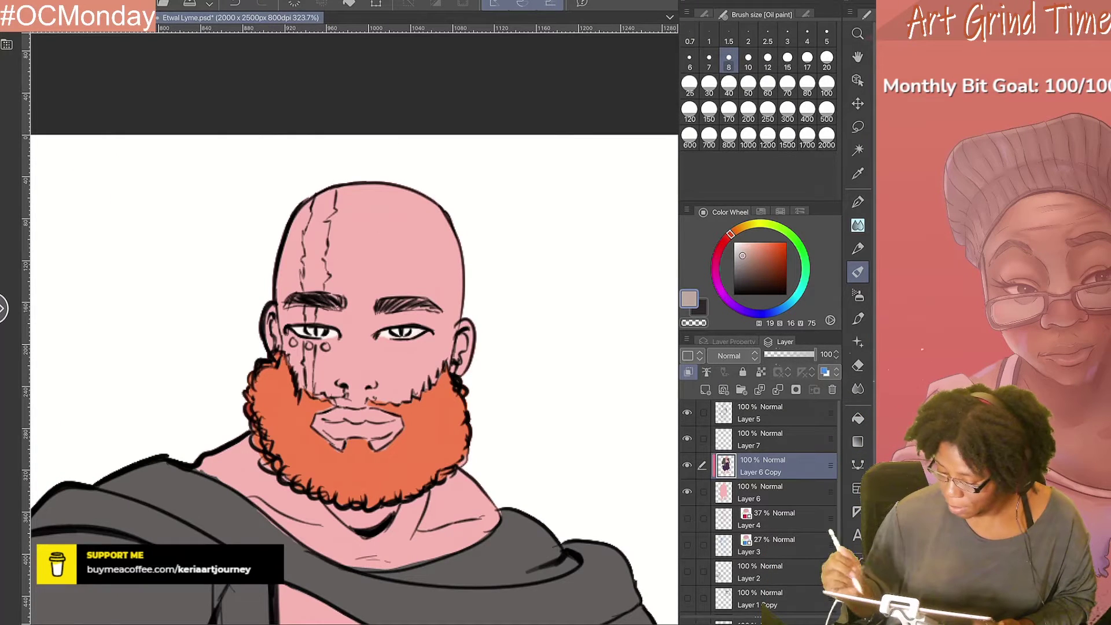
{"action": "key", "text": "bracketright"}
{"action": "key", "text": "bracketright"}
{"action": "key", "text": "bracketright"}
{"action": "left_click_drag", "start_coordinate": [330, 191], "coordinate": [310, 249]}
{"action": "left_click", "coordinate": [746, 262]}
{"action": "left_click_drag", "start_coordinate": [324, 192], "coordinate": [309, 289]}
{"action": "left_click_drag", "start_coordinate": [320, 225], "coordinate": [310, 321]}
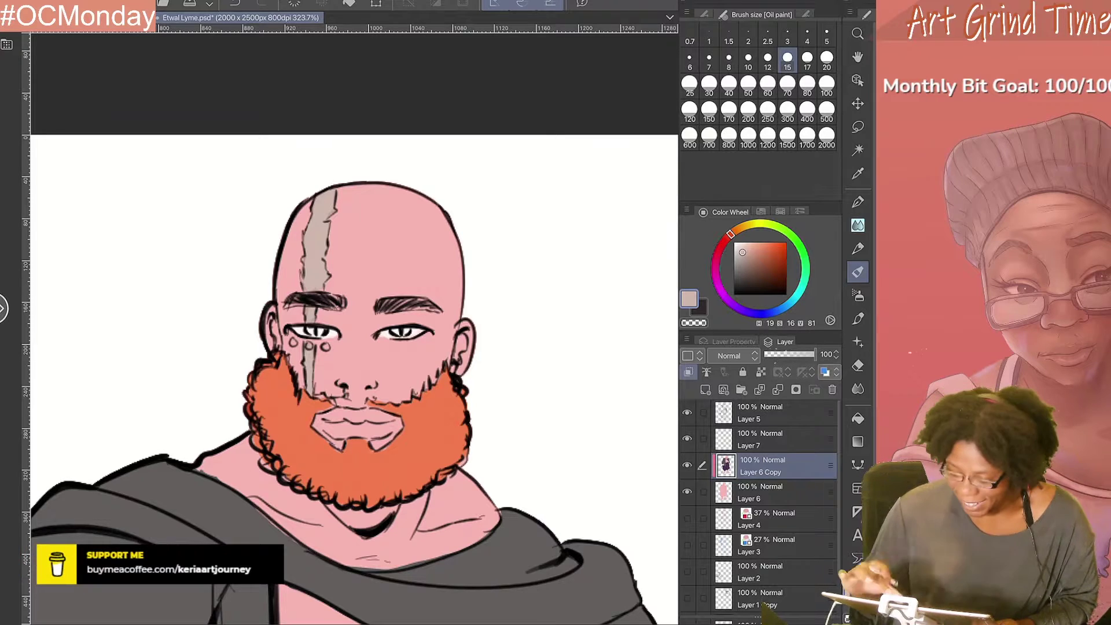
{"action": "left_click", "coordinate": [749, 260]}
{"action": "left_click_drag", "start_coordinate": [315, 210], "coordinate": [303, 290]}
{"action": "key", "text": "ctrl+z"}
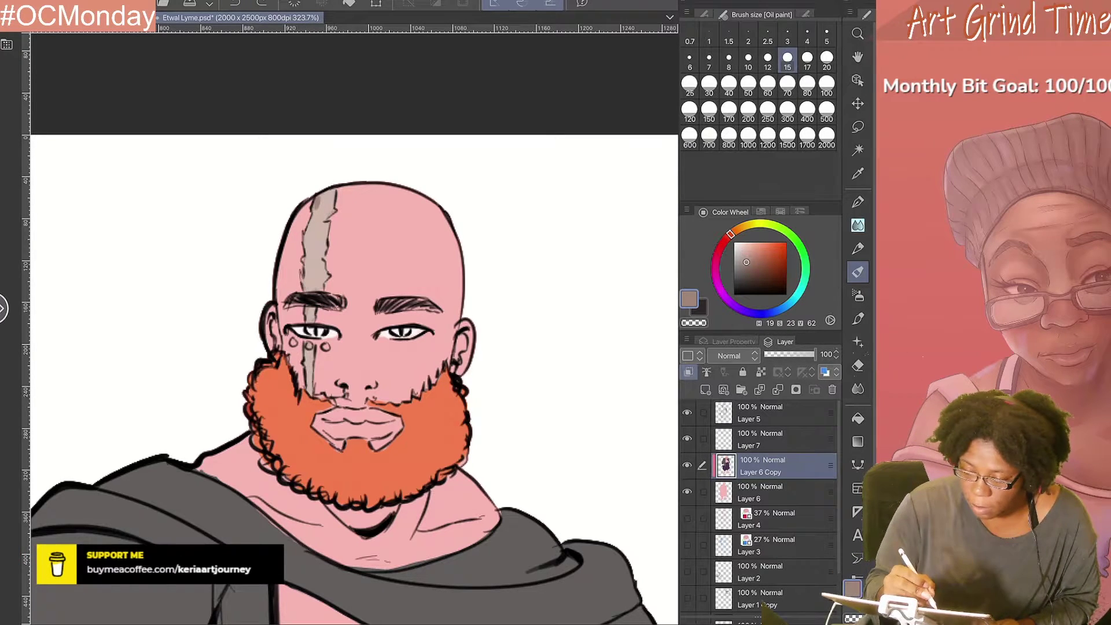
Step: Paint the irises of both eyes yellow (hue 56, saturation 59, value 100)
{"action": "left_click", "coordinate": [758, 224]}
{"action": "left_click", "coordinate": [765, 243]}
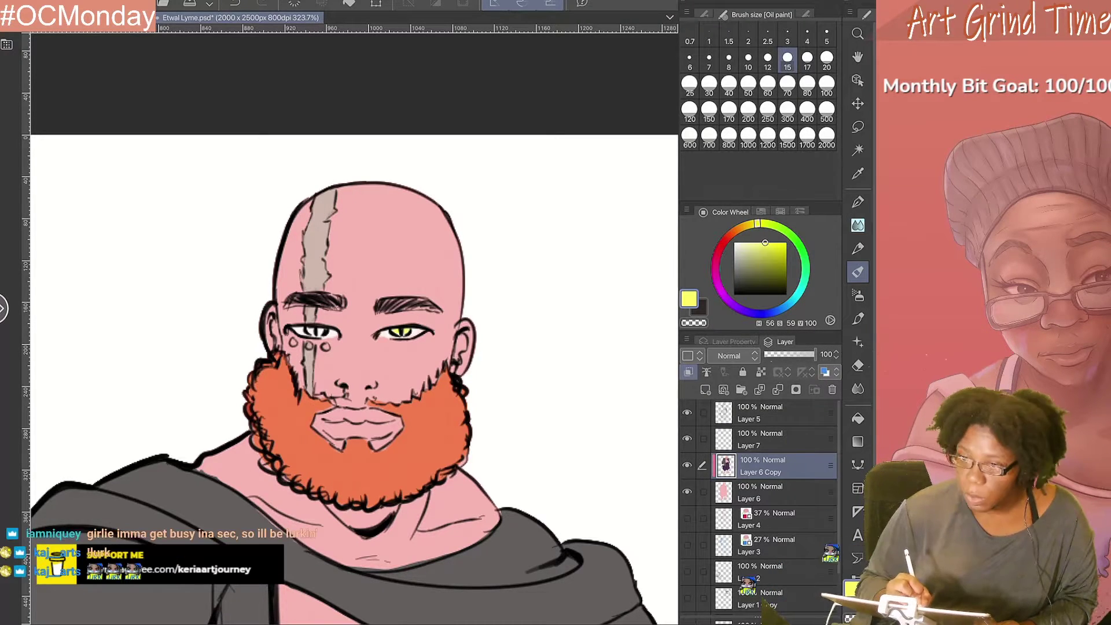
{"action": "left_click_drag", "start_coordinate": [398, 331], "coordinate": [407, 332]}
{"action": "left_click_drag", "start_coordinate": [310, 332], "coordinate": [321, 332]}
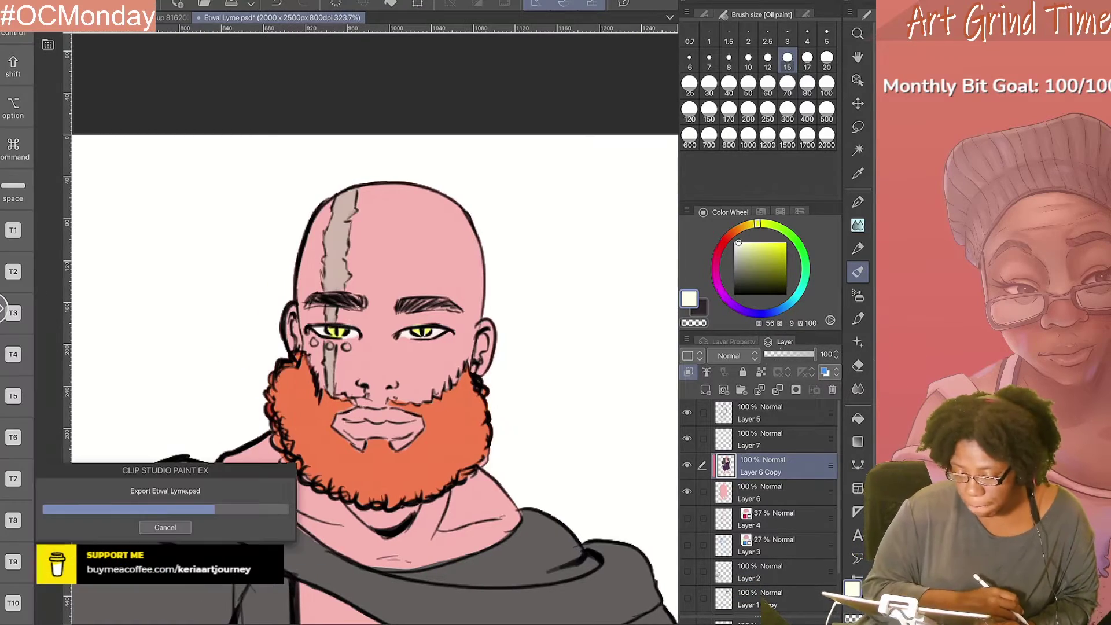
Step: Color the three dots beneath the scarred eye yellow, white and blue, going from the ear toward the nose
{"action": "key", "text": "alt+Tab"}
{"action": "key", "text": "alt+Tab"}
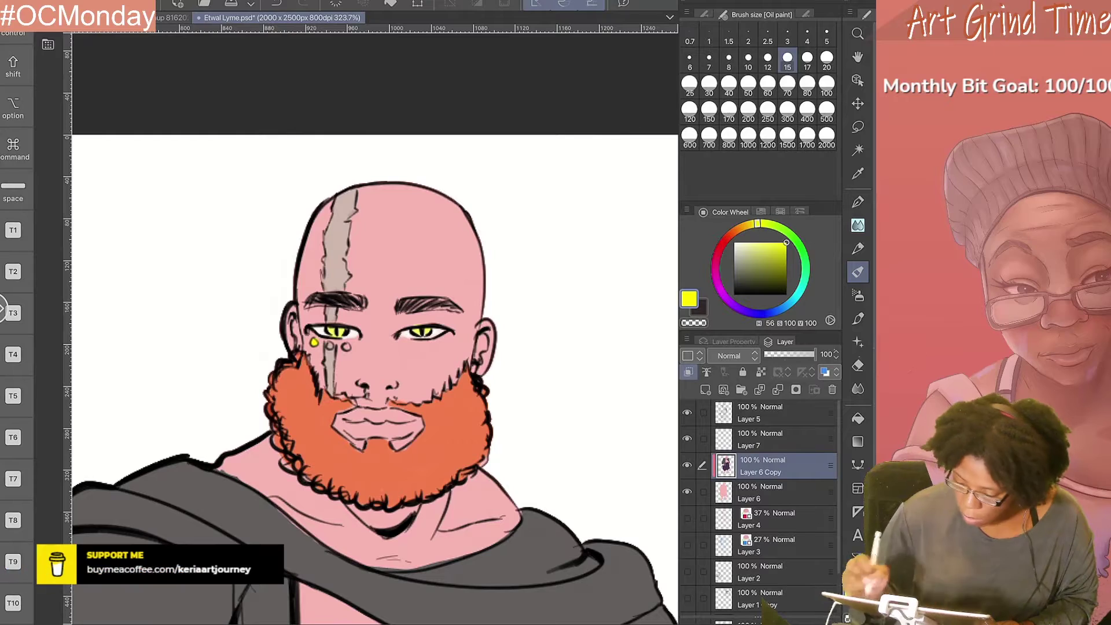
{"action": "left_click", "coordinate": [329, 345]}
{"action": "left_click", "coordinate": [786, 243]}
{"action": "left_click", "coordinate": [346, 346]}
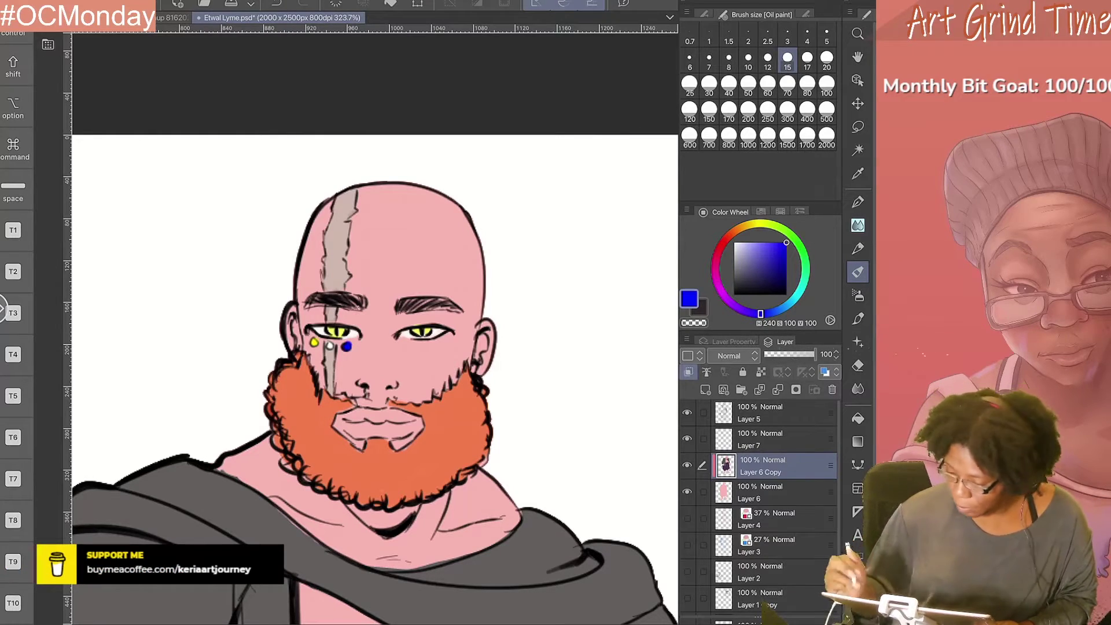
Step: Sample the cloak's grey and paint along the inner edges of the boot beneath the cloak at brush size 20
{"action": "key", "text": "ctrl+0"}
{"action": "scroll", "coordinate": [372, 533], "scroll_direction": "up", "scroll_amount": 5}
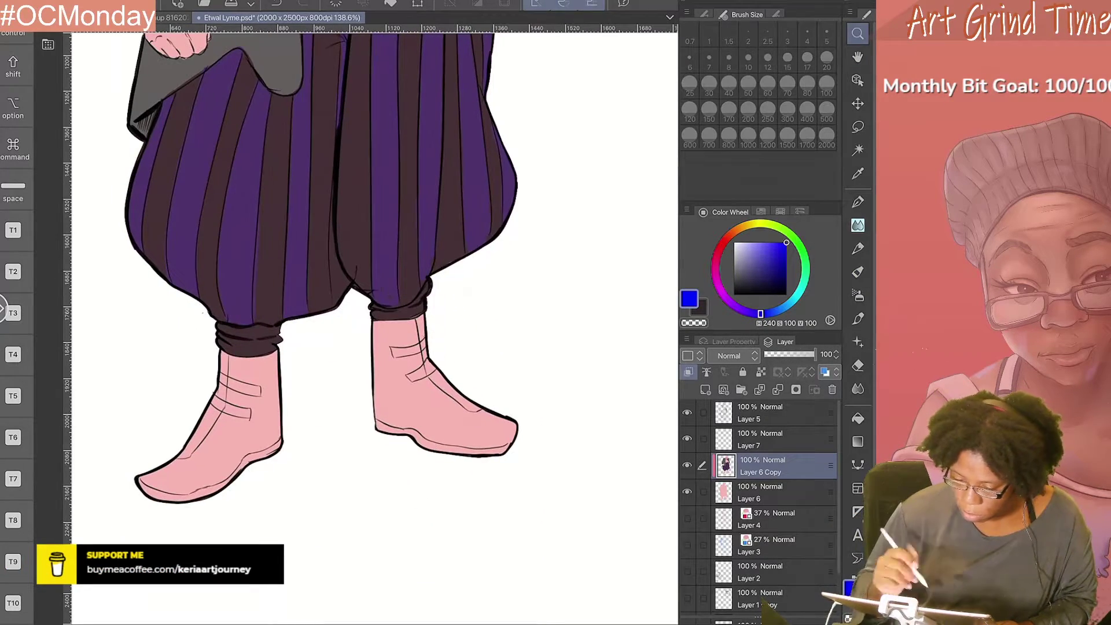
{"action": "key", "text": "b"}
{"action": "left_click", "coordinate": [280, 87], "text": "alt"}
{"action": "mouse_move", "coordinate": [223, 359]}
{"action": "left_mouse_down"}
{"action": "mouse_move", "coordinate": [275, 358]}
{"action": "mouse_move", "coordinate": [173, 481]}
{"action": "mouse_move", "coordinate": [271, 365]}
{"action": "left_mouse_up"}
{"action": "left_click", "coordinate": [826, 57]}
{"action": "key", "text": "ctrl+z"}
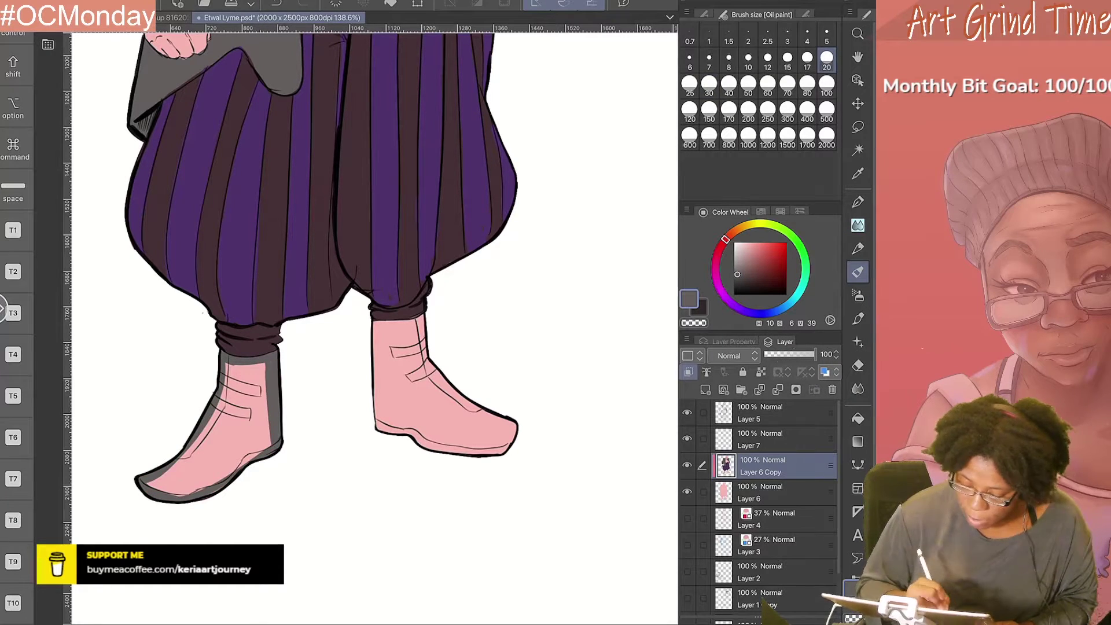
Step: Finish covering the first boot in dark grey, then outline and fill the other boot with the same grey
{"action": "left_click_drag", "start_coordinate": [174, 394], "coordinate": [243, 474]}
{"action": "left_click_drag", "start_coordinate": [426, 324], "coordinate": [379, 429]}
{"action": "mouse_move", "coordinate": [426, 347]}
{"action": "left_mouse_down"}
{"action": "mouse_move", "coordinate": [414, 446]}
{"action": "mouse_move", "coordinate": [428, 437]}
{"action": "left_mouse_up"}
{"action": "key", "text": "g"}
{"action": "left_click", "coordinate": [440, 399]}
{"action": "key", "text": "b"}
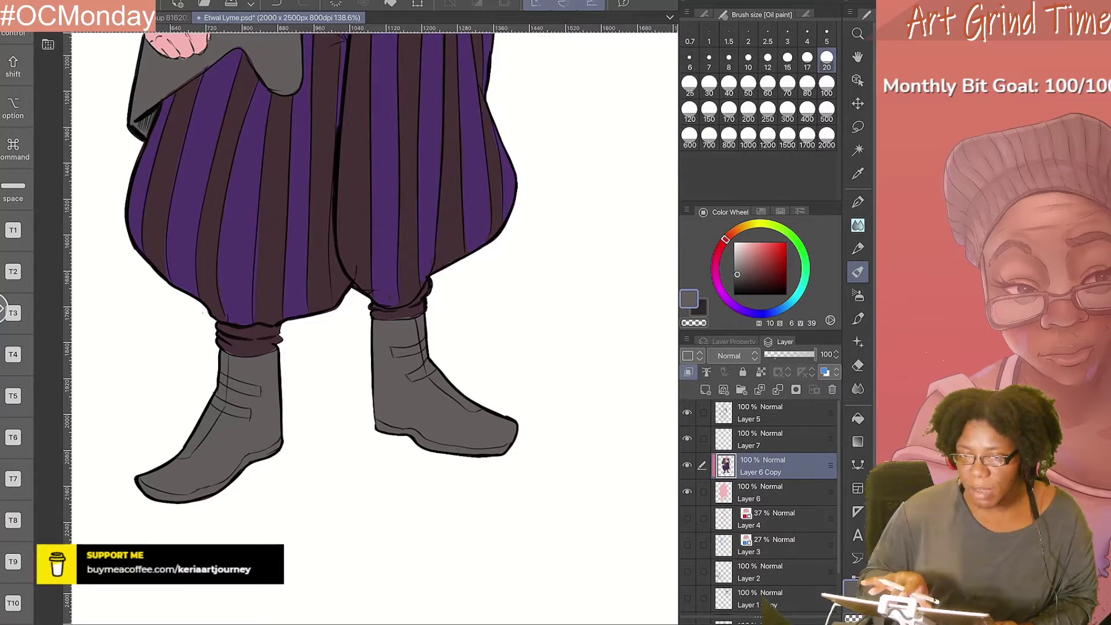
Step: Paint the straps and front strips of both boots light grey (hue 10, saturation 0, value 86)
{"action": "left_click", "coordinate": [734, 249]}
{"action": "left_click_drag", "start_coordinate": [221, 380], "coordinate": [255, 392]}
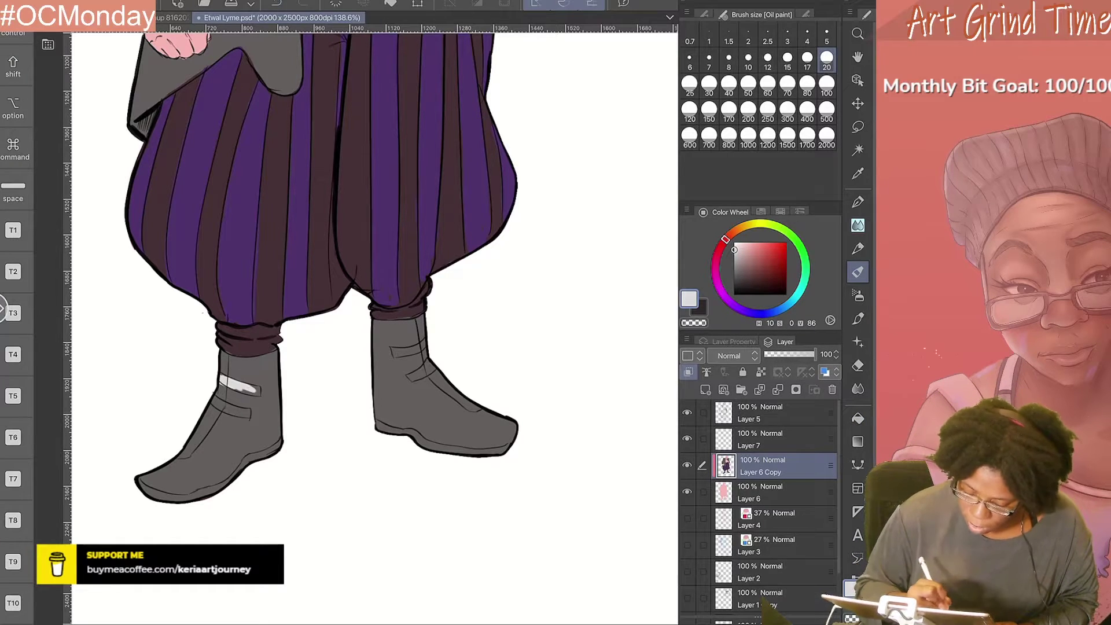
{"action": "left_click_drag", "start_coordinate": [224, 352], "coordinate": [180, 460]}
{"action": "key", "text": "ctrl+z"}
{"action": "left_click_drag", "start_coordinate": [224, 385], "coordinate": [181, 457]}
{"action": "left_click_drag", "start_coordinate": [421, 317], "coordinate": [462, 399]}
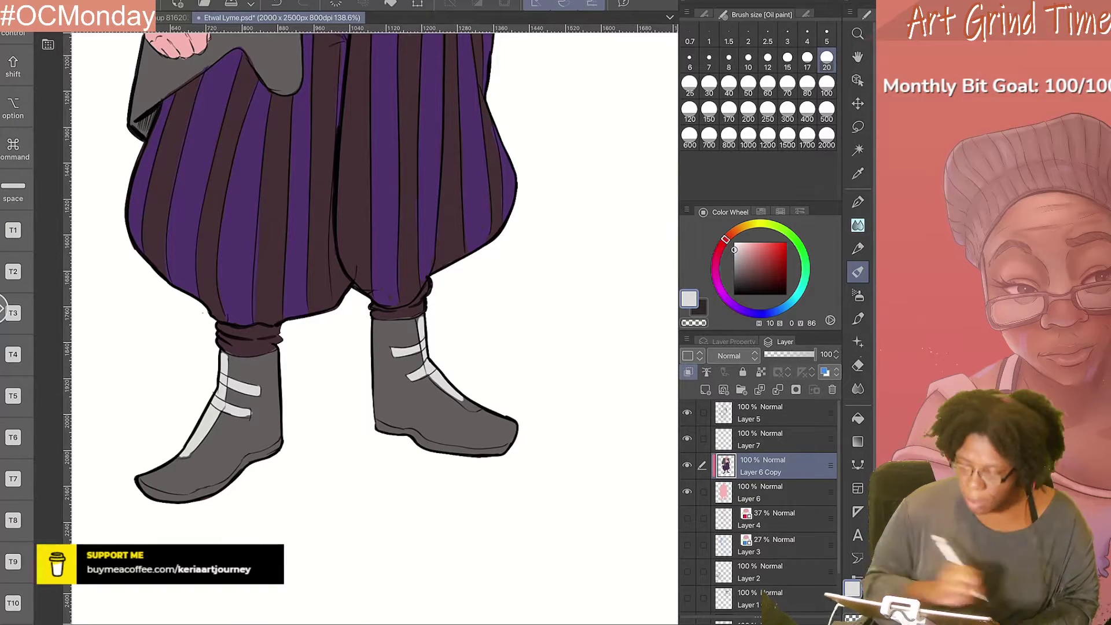
Step: Add a new layer above the color layer and paint the lips greyish beige (hue 18, saturation 22, value 72)
{"action": "key", "text": "ctrl+minus"}
{"action": "key", "text": "b"}
{"action": "key", "text": "ctrl+shift+n"}
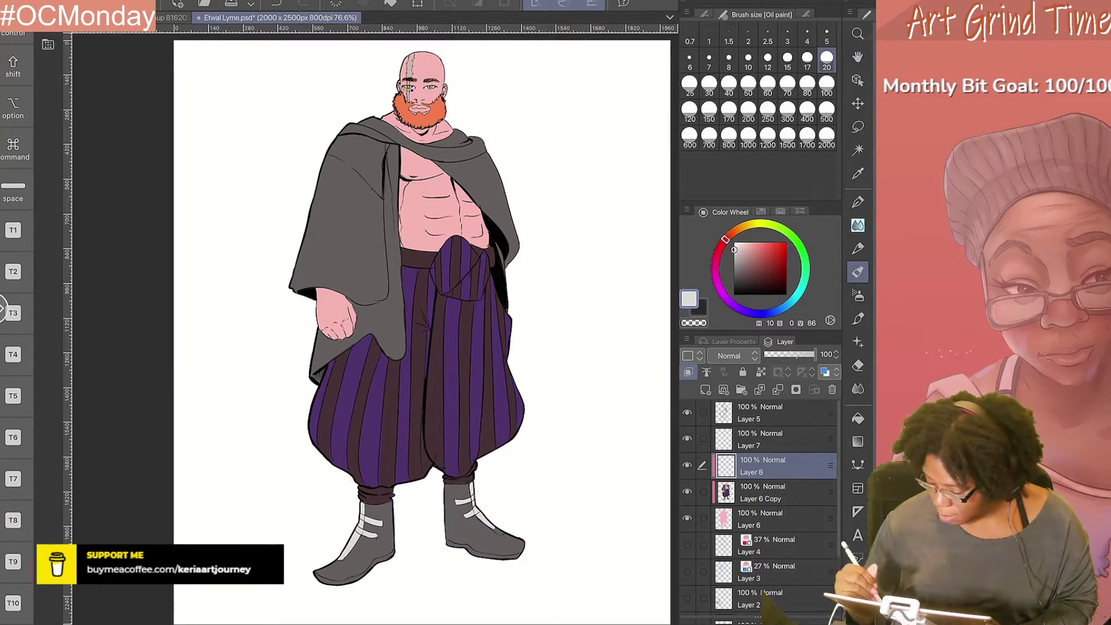
{"action": "scroll", "coordinate": [423, 86], "scroll_direction": "up", "scroll_amount": 5}
{"action": "left_click", "coordinate": [752, 260]}
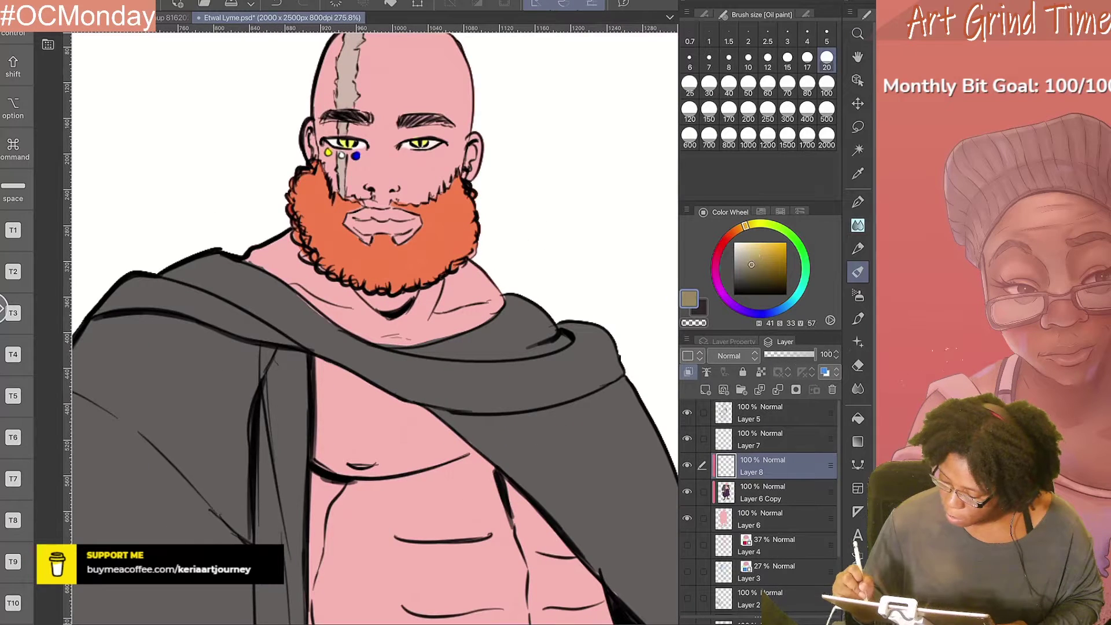
{"action": "left_click", "coordinate": [746, 256]}
{"action": "left_click_drag", "start_coordinate": [357, 215], "coordinate": [402, 214]}
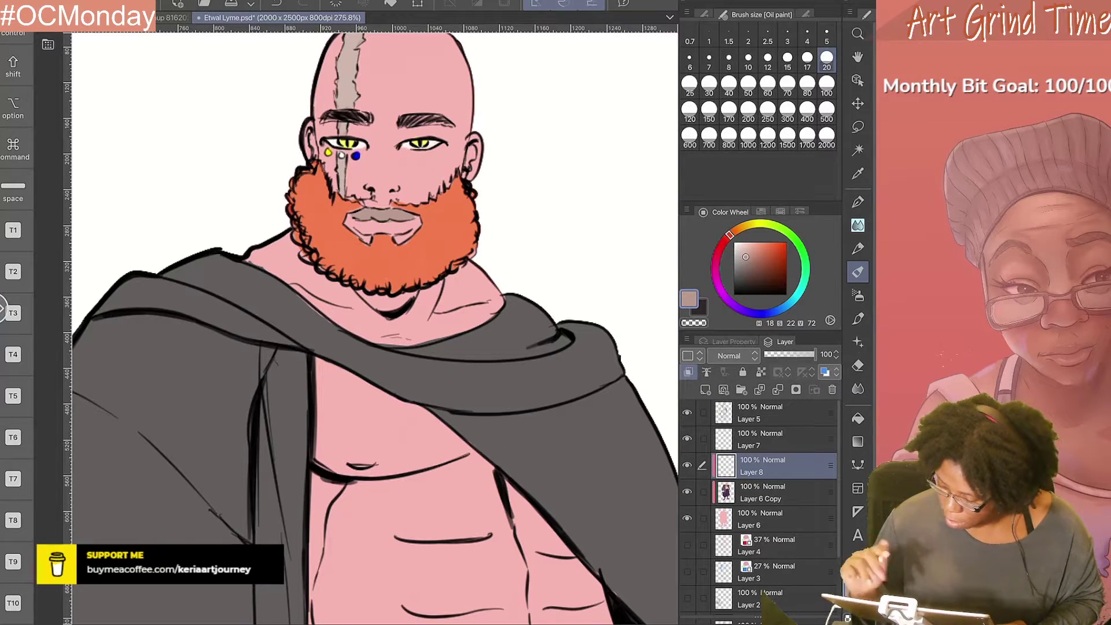
Step: Set the new layer's blending mode to Multiply and shade the far side of the head, cheek and ear
{"action": "left_click", "coordinate": [732, 355]}
{"action": "left_click", "coordinate": [735, 41]}
{"action": "mouse_move", "coordinate": [472, 171]}
{"action": "left_mouse_down"}
{"action": "mouse_move", "coordinate": [466, 64]}
{"action": "mouse_move", "coordinate": [443, 150]}
{"action": "left_mouse_up"}
{"action": "left_click_drag", "start_coordinate": [463, 53], "coordinate": [466, 65]}
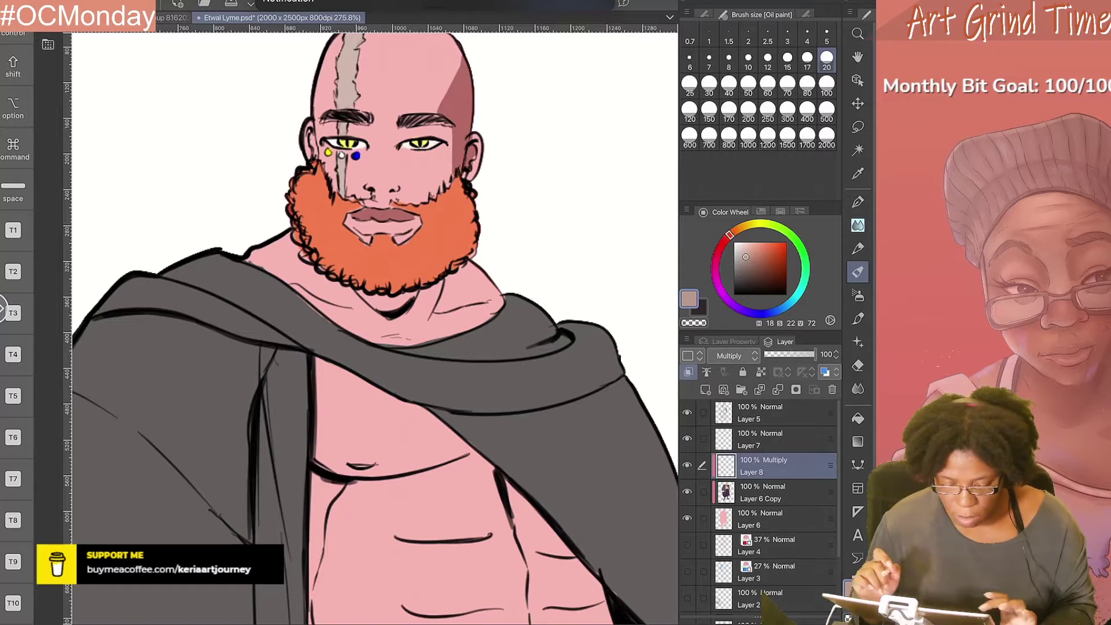
{"action": "left_click_drag", "start_coordinate": [376, 231], "coordinate": [376, 369]}
{"action": "left_click_drag", "start_coordinate": [460, 168], "coordinate": [437, 249]}
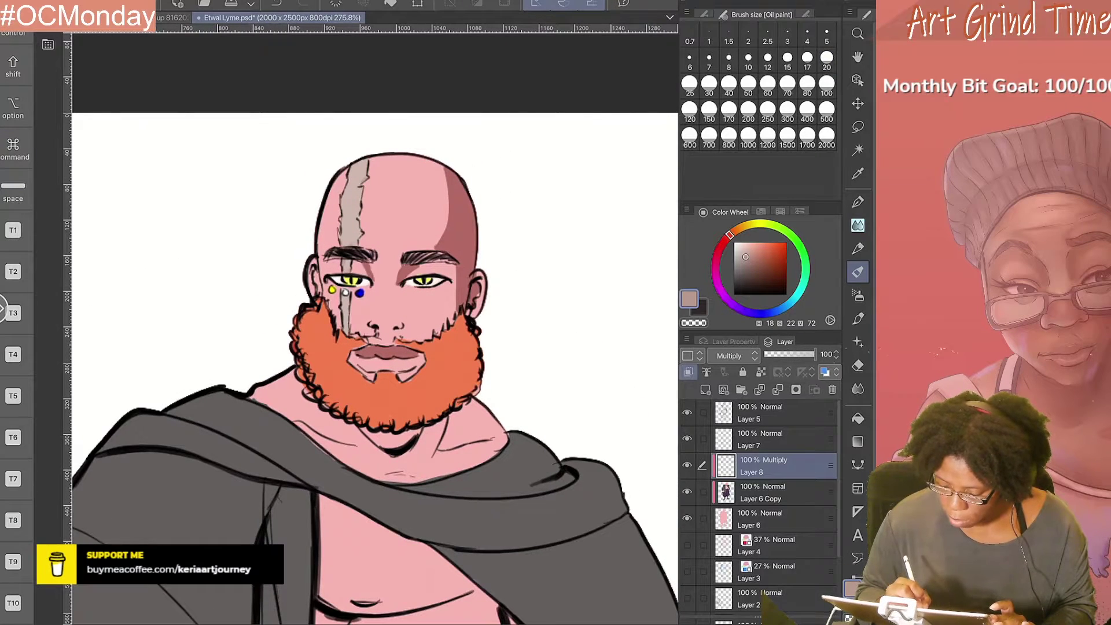
Step: Paint shadows around the nose, under the beard, and along the neck and collarbones
{"action": "left_click_drag", "start_coordinate": [417, 430], "coordinate": [376, 449]}
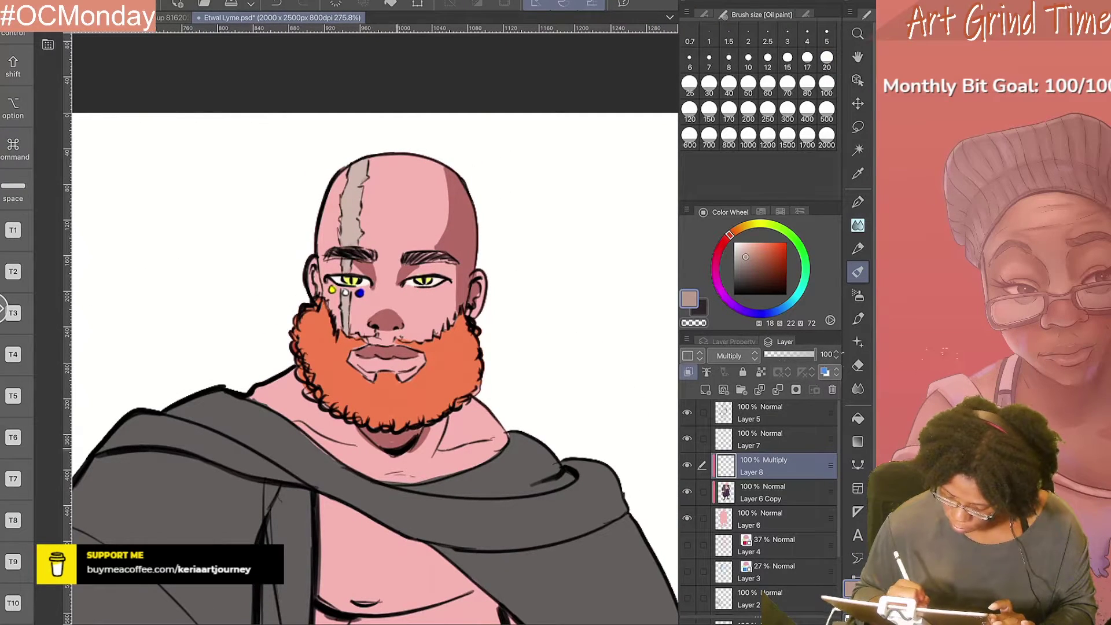
{"action": "left_click_drag", "start_coordinate": [298, 371], "coordinate": [301, 398]}
{"action": "mouse_move", "coordinate": [347, 429]}
{"action": "left_mouse_down"}
{"action": "mouse_move", "coordinate": [295, 417]}
{"action": "mouse_move", "coordinate": [339, 445]}
{"action": "left_mouse_up"}
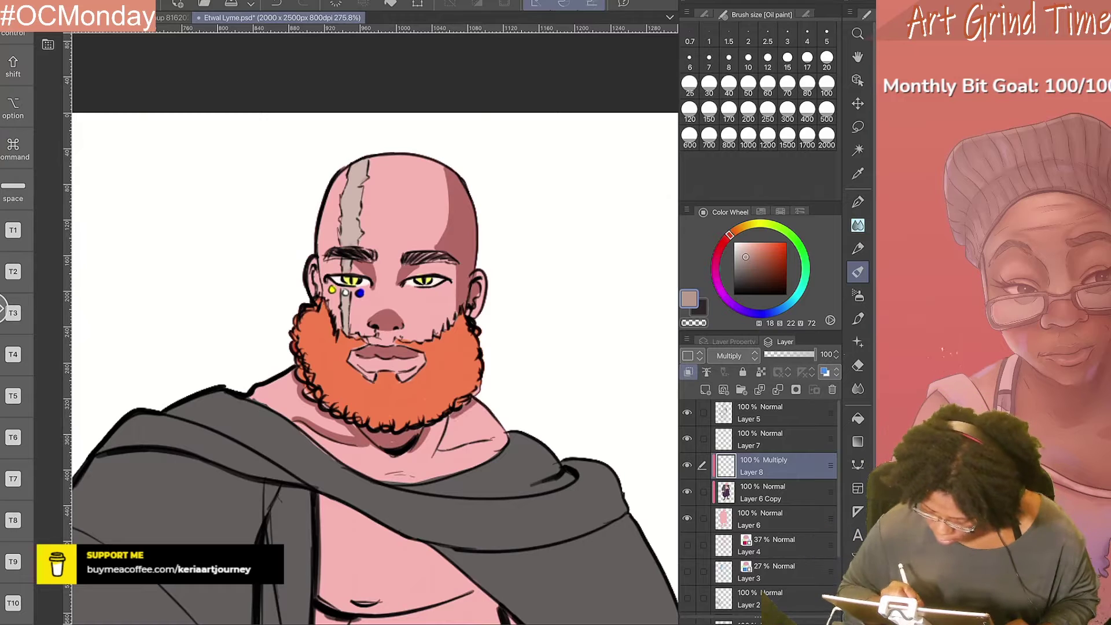
{"action": "left_click_drag", "start_coordinate": [486, 417], "coordinate": [437, 449]}
{"action": "mouse_move", "coordinate": [507, 435]}
{"action": "left_mouse_down"}
{"action": "mouse_move", "coordinate": [425, 480]}
{"action": "mouse_move", "coordinate": [370, 484]}
{"action": "left_mouse_up"}
{"action": "mouse_move", "coordinate": [503, 405]}
{"action": "left_mouse_down"}
{"action": "mouse_move", "coordinate": [471, 444]}
{"action": "mouse_move", "coordinate": [394, 479]}
{"action": "left_mouse_up"}
{"action": "left_click_drag", "start_coordinate": [484, 452], "coordinate": [377, 477]}
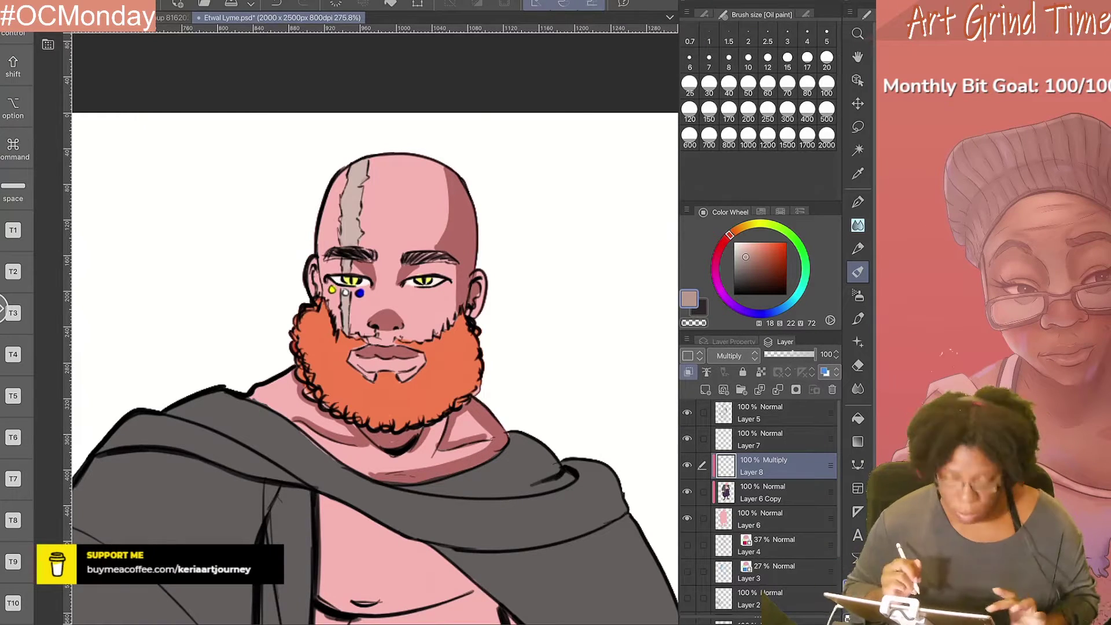
Step: Save a duplicate of the drawing as a Photoshop Document named Etwal Lyme with RGB color
{"action": "left_click_drag", "start_coordinate": [376, 347], "coordinate": [376, 240]}
{"action": "key", "text": "Return"}
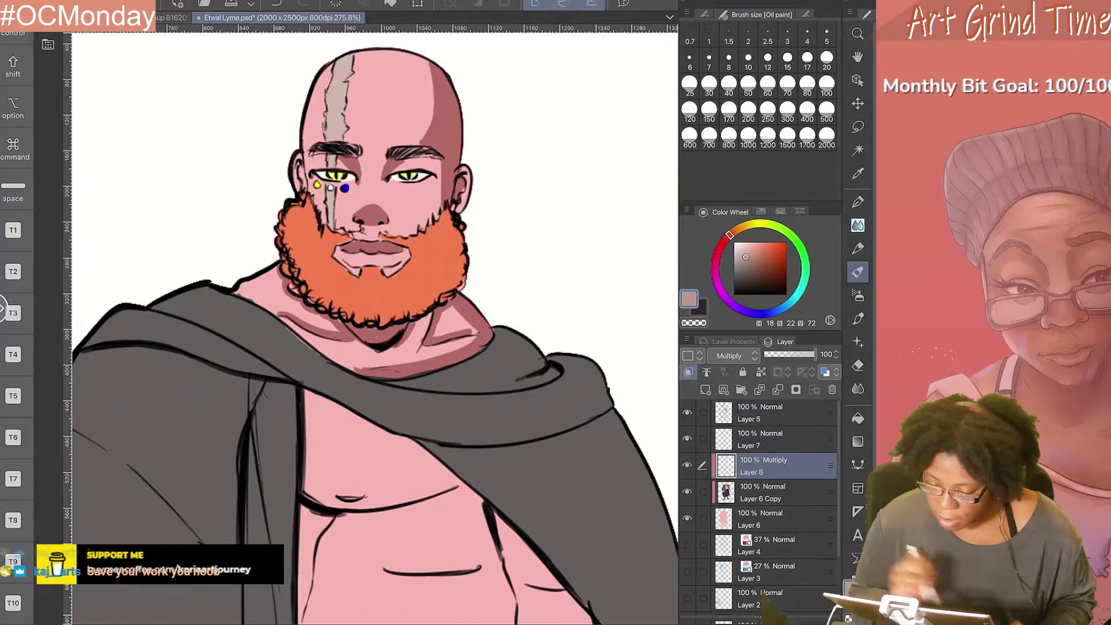
{"action": "left_click", "coordinate": [118, 118]}
{"action": "left_click", "coordinate": [322, 196]}
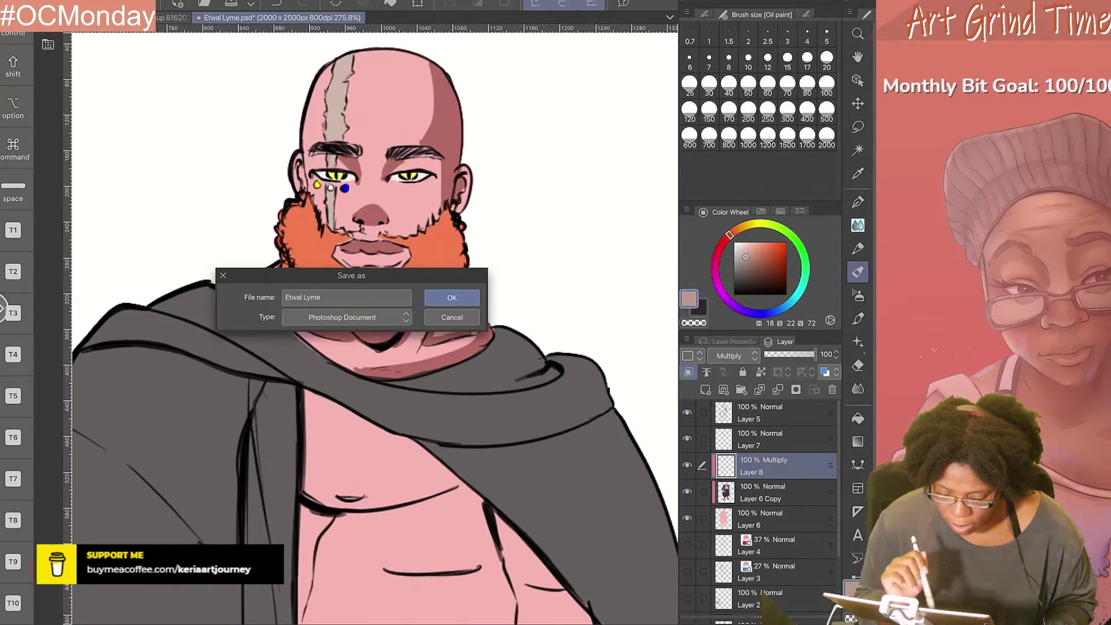
{"action": "left_click", "coordinate": [323, 285]}
{"action": "left_click", "coordinate": [446, 285]}
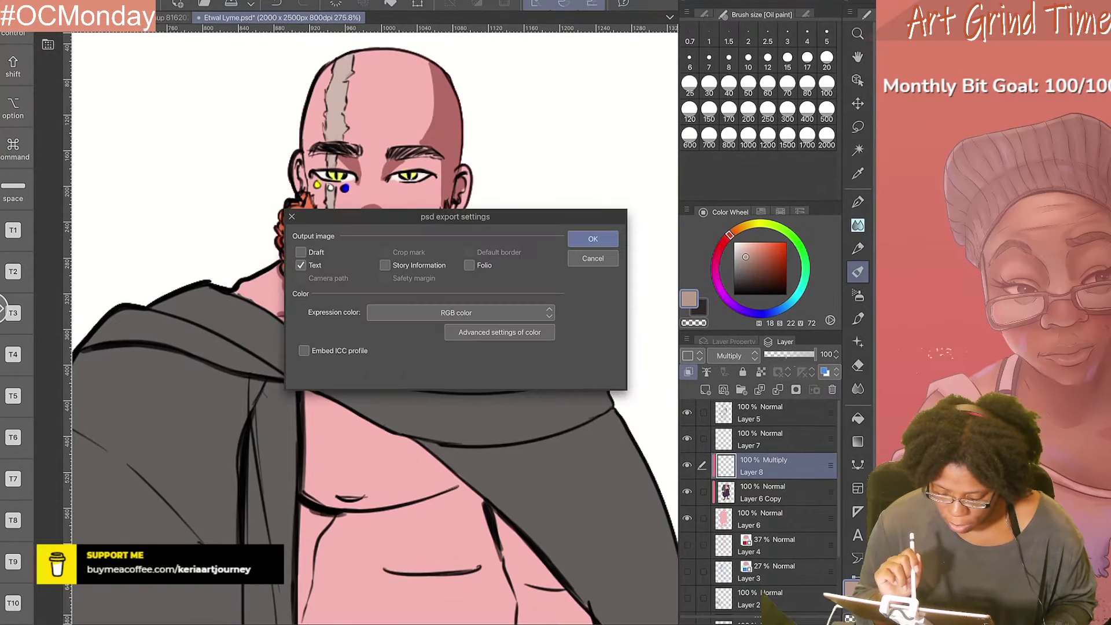
{"action": "left_click", "coordinate": [593, 238]}
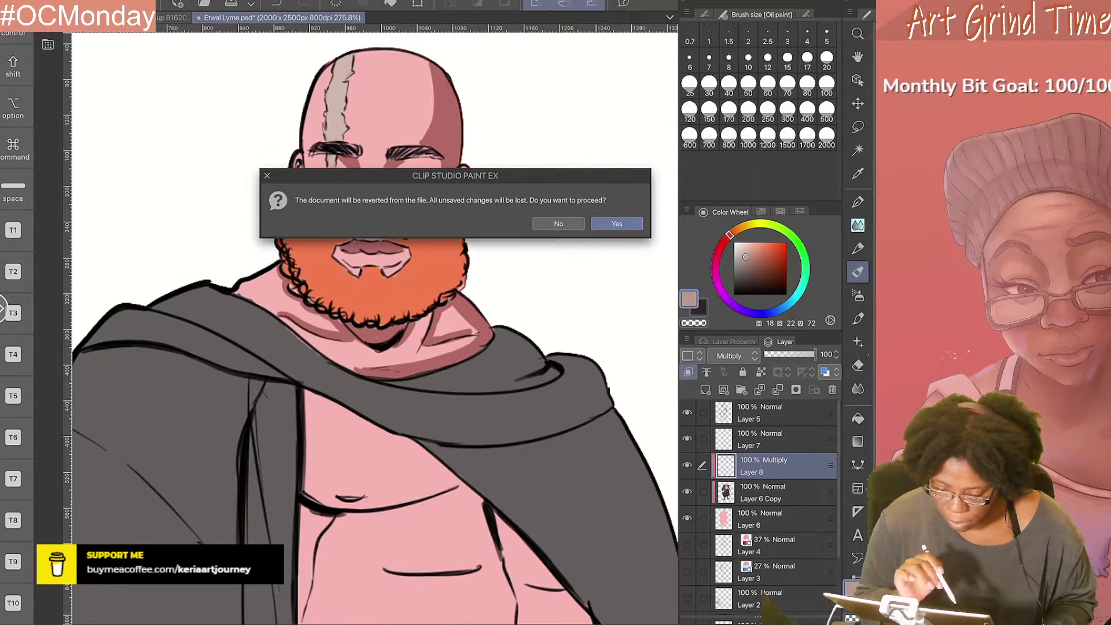
{"action": "left_click", "coordinate": [616, 220]}
Step: Save a duplicate of the drawing in Photoshop Big Document format as Etwal Lyme.psb
{"action": "left_click", "coordinate": [118, 117]}
{"action": "left_click", "coordinate": [283, 177]}
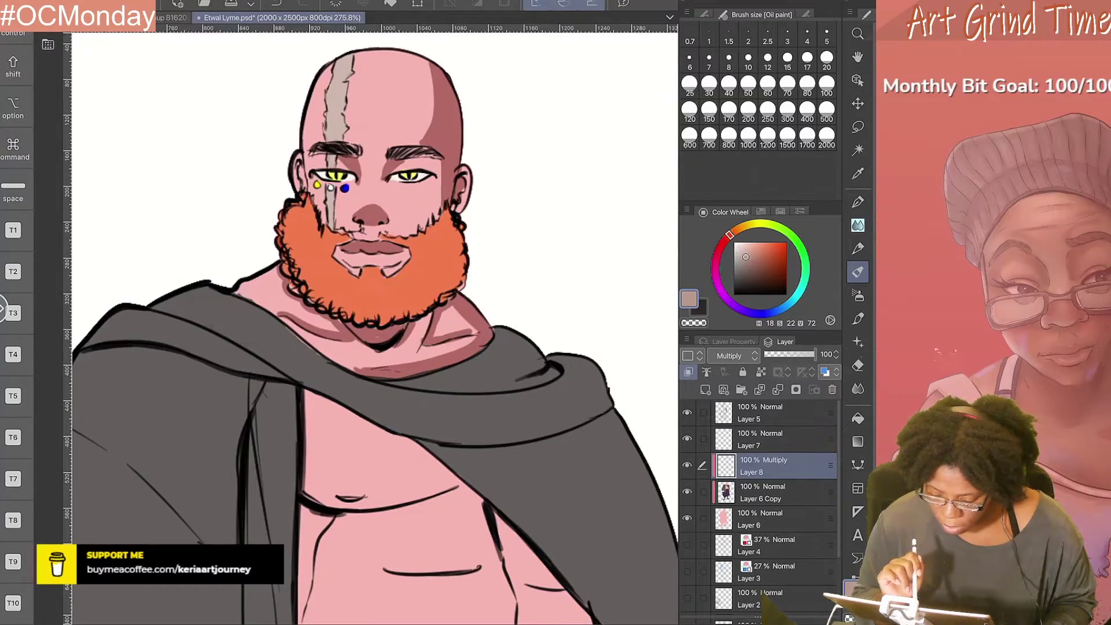
{"action": "left_click", "coordinate": [448, 292]}
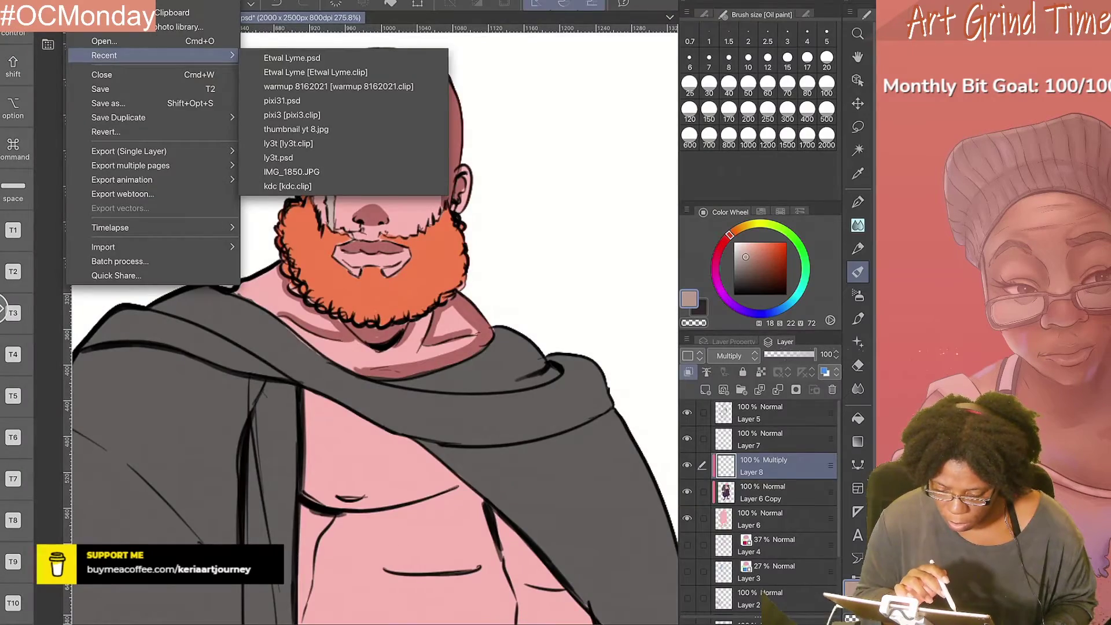
{"action": "scroll", "coordinate": [434, 318], "scroll_direction": "down", "scroll_amount": 5}
{"action": "scroll", "coordinate": [434, 319], "scroll_direction": "up", "scroll_amount": 5}
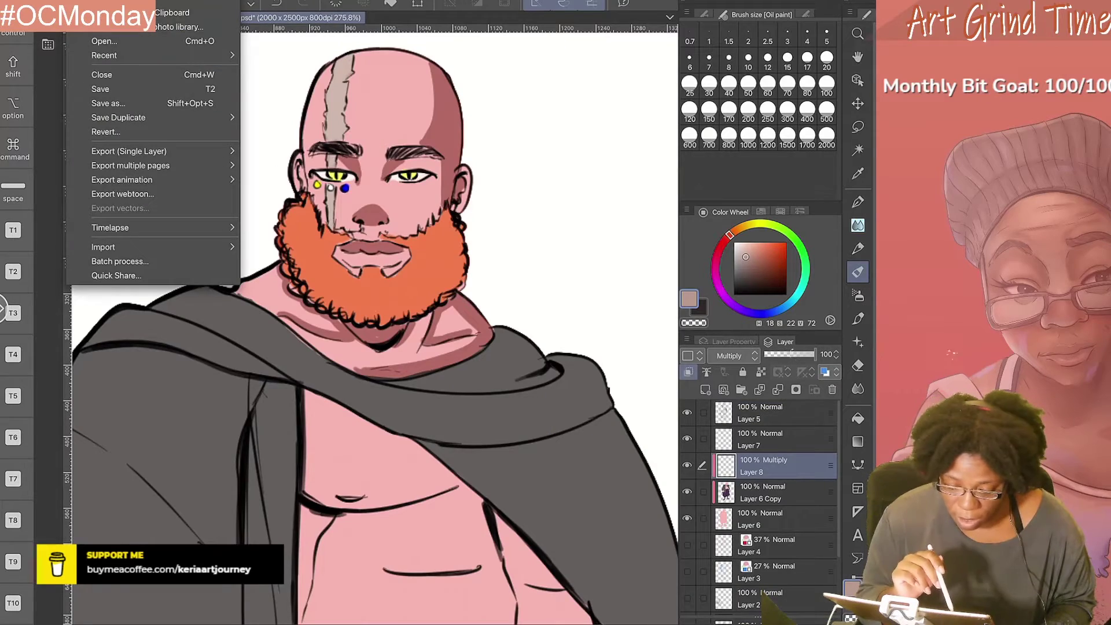
{"action": "left_click", "coordinate": [118, 118]}
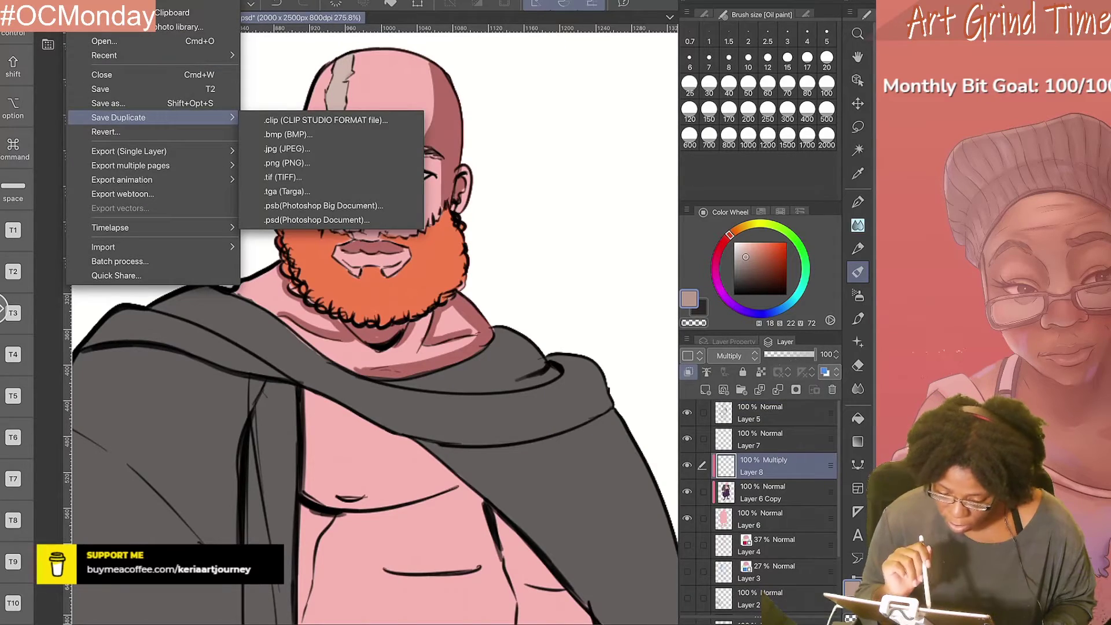
{"action": "left_click", "coordinate": [312, 209]}
{"action": "left_click", "coordinate": [452, 297]}
{"action": "left_click", "coordinate": [592, 239]}
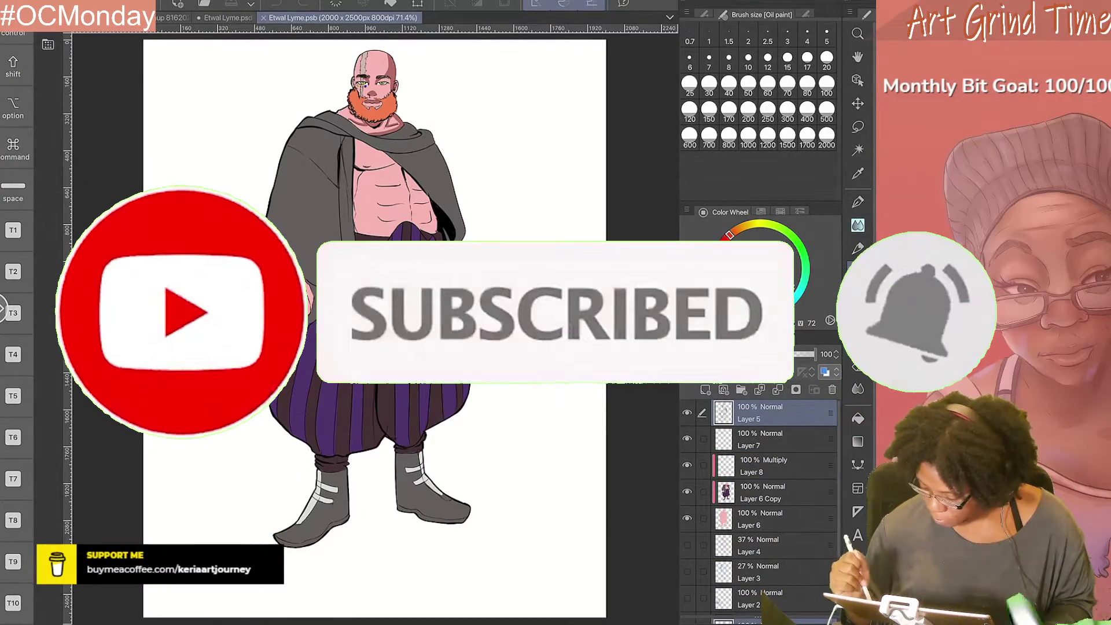
Step: Lower the Multiply shading layer's opacity to 57% and shade the torso's side, under the chest and the outer abs
{"action": "scroll", "coordinate": [370, 174], "scroll_direction": "up", "scroll_amount": 5}
{"action": "scroll", "coordinate": [370, 289], "scroll_direction": "down", "scroll_amount": 3}
{"action": "left_click_drag", "start_coordinate": [815, 354], "coordinate": [805, 355]}
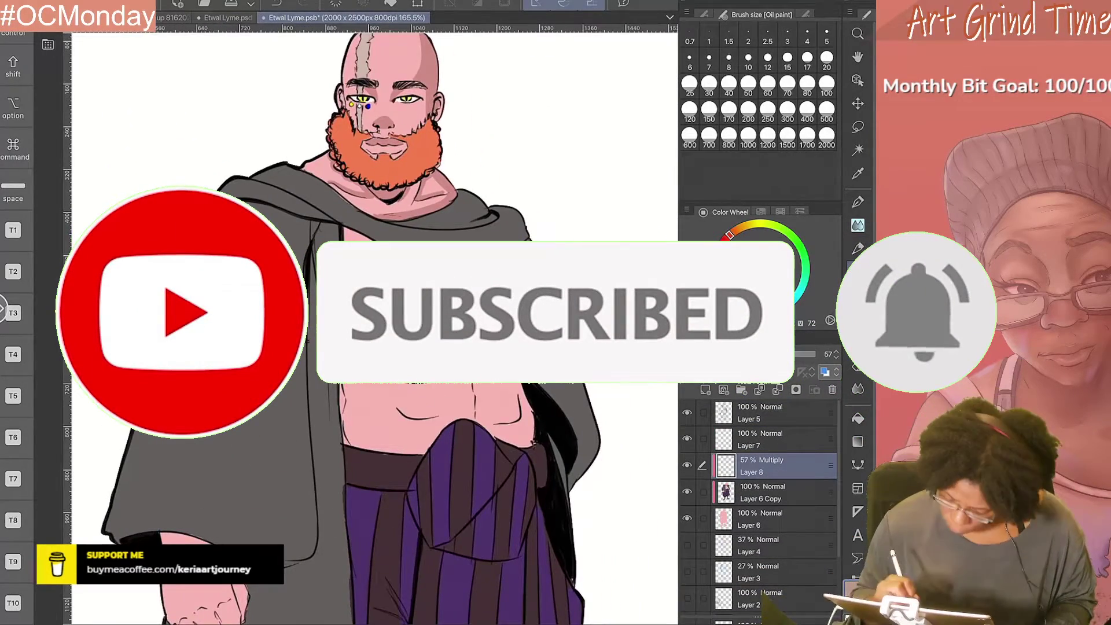
{"action": "left_click_drag", "start_coordinate": [345, 327], "coordinate": [346, 443]}
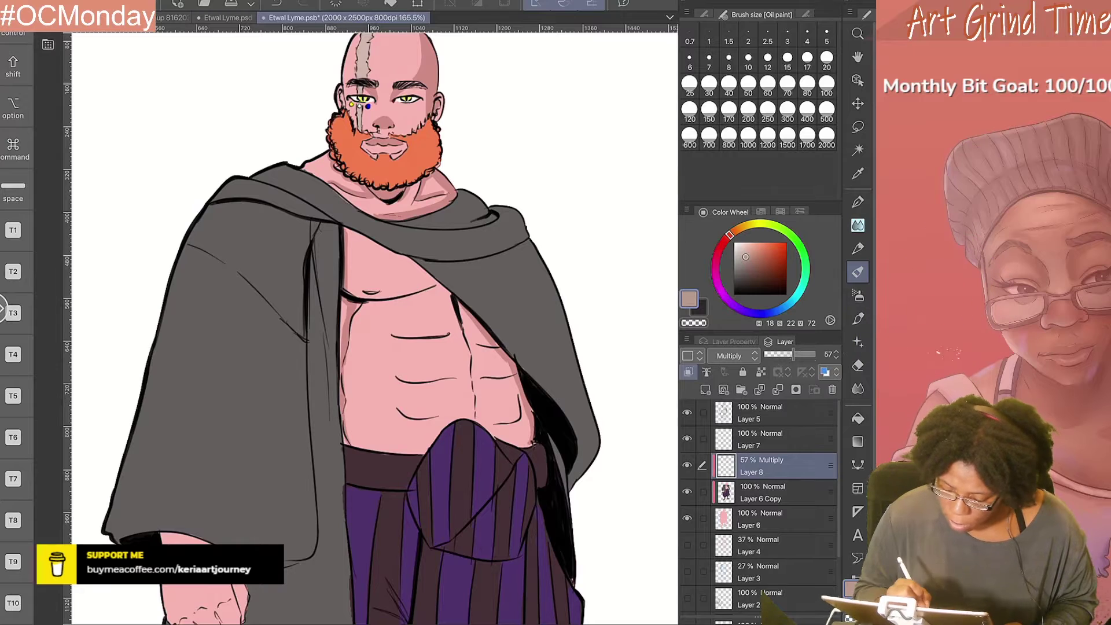
{"action": "left_click_drag", "start_coordinate": [342, 302], "coordinate": [344, 349]}
{"action": "mouse_move", "coordinate": [349, 296]}
{"action": "left_mouse_down"}
{"action": "mouse_move", "coordinate": [434, 284]}
{"action": "mouse_move", "coordinate": [491, 354]}
{"action": "left_mouse_up"}
{"action": "mouse_move", "coordinate": [473, 377]}
{"action": "left_mouse_down"}
{"action": "mouse_move", "coordinate": [512, 364]}
{"action": "mouse_move", "coordinate": [530, 446]}
{"action": "left_mouse_up"}
{"action": "left_click_drag", "start_coordinate": [461, 307], "coordinate": [477, 399]}
{"action": "left_click_drag", "start_coordinate": [475, 400], "coordinate": [501, 439]}
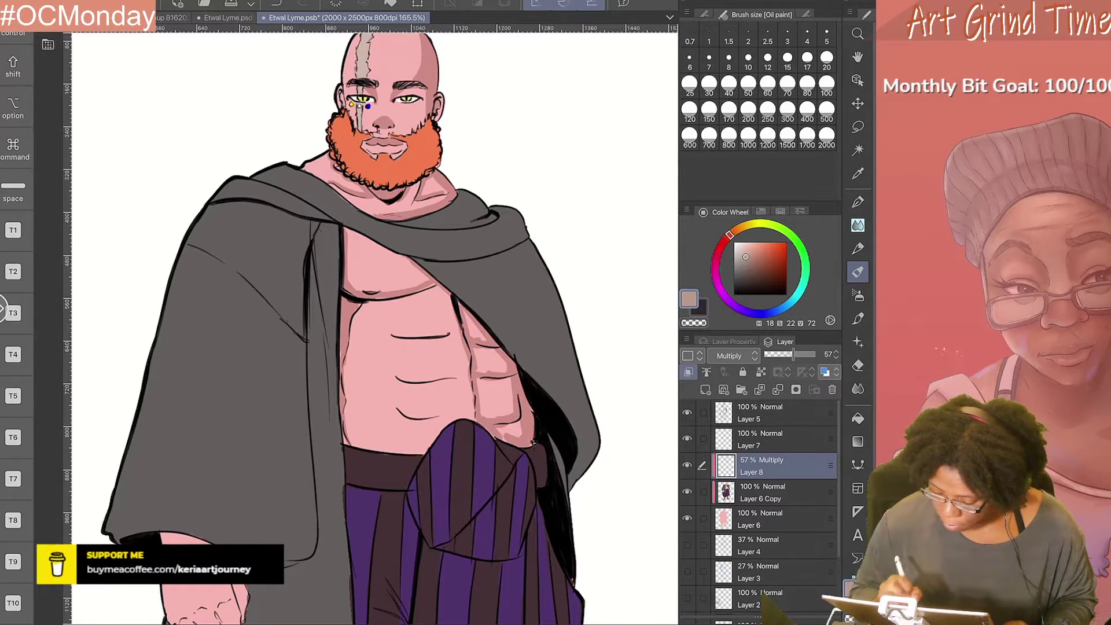
Step: Shade the central abdominal muscles row by row, darkening the shading color to value 55
{"action": "left_click_drag", "start_coordinate": [400, 295], "coordinate": [456, 342]}
{"action": "mouse_move", "coordinate": [449, 336]}
{"action": "left_mouse_down"}
{"action": "mouse_move", "coordinate": [389, 324]}
{"action": "mouse_move", "coordinate": [463, 385]}
{"action": "left_mouse_up"}
{"action": "left_click_drag", "start_coordinate": [460, 379], "coordinate": [394, 376]}
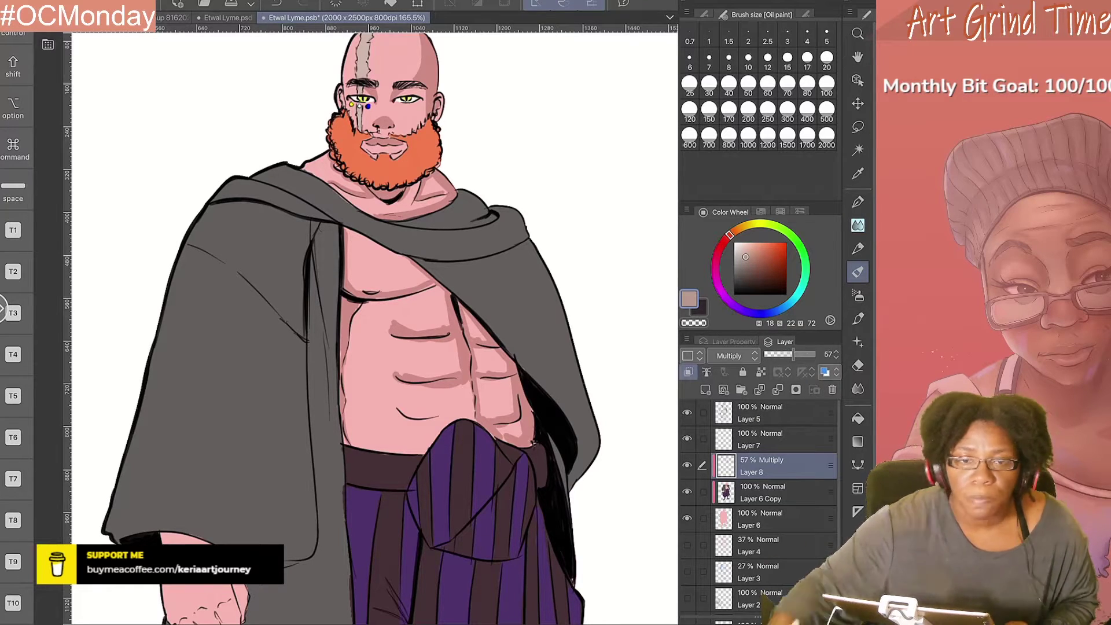
{"action": "mouse_move", "coordinate": [449, 300]}
{"action": "left_mouse_down"}
{"action": "mouse_move", "coordinate": [423, 328]}
{"action": "mouse_move", "coordinate": [434, 422]}
{"action": "left_mouse_up"}
{"action": "left_click_drag", "start_coordinate": [463, 385], "coordinate": [446, 422]}
{"action": "left_click_drag", "start_coordinate": [466, 321], "coordinate": [470, 399]}
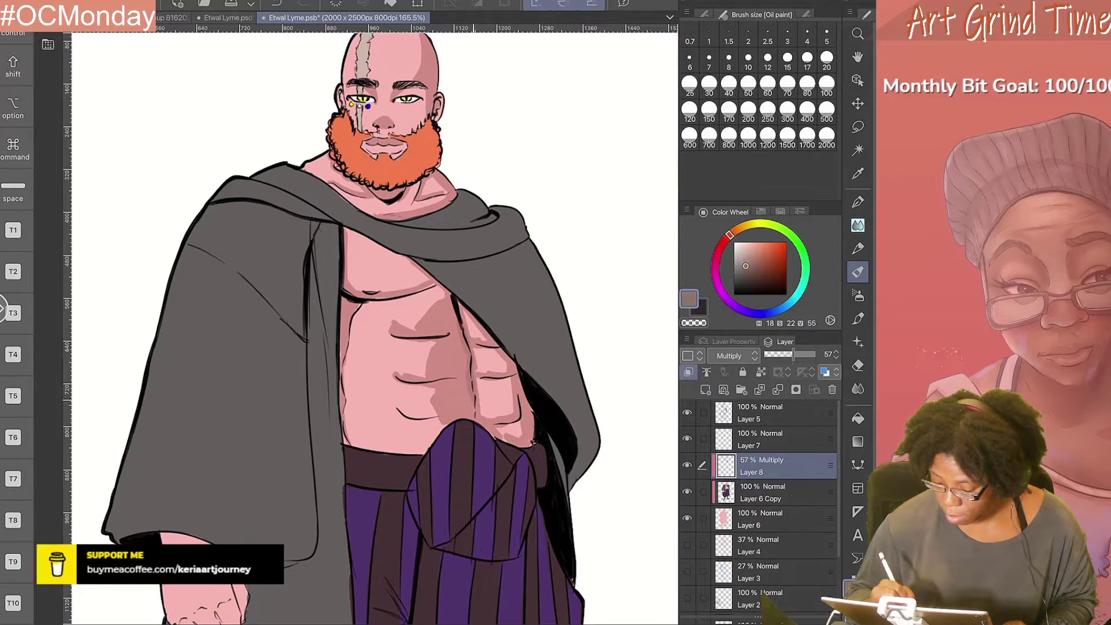
{"action": "mouse_move", "coordinate": [454, 339]}
{"action": "left_mouse_down"}
{"action": "mouse_move", "coordinate": [431, 379]}
{"action": "mouse_move", "coordinate": [443, 416]}
{"action": "left_mouse_up"}
{"action": "mouse_move", "coordinate": [445, 300]}
{"action": "left_mouse_down"}
{"action": "mouse_move", "coordinate": [430, 336]}
{"action": "mouse_move", "coordinate": [489, 344]}
{"action": "left_mouse_up"}
Step: Add a new layer above the shading and paint pale peach highlights (hue 28, saturation 17, value 100) on the chest and abs
{"action": "left_click", "coordinate": [405, 260], "text": "alt"}
{"action": "left_click", "coordinate": [706, 390]}
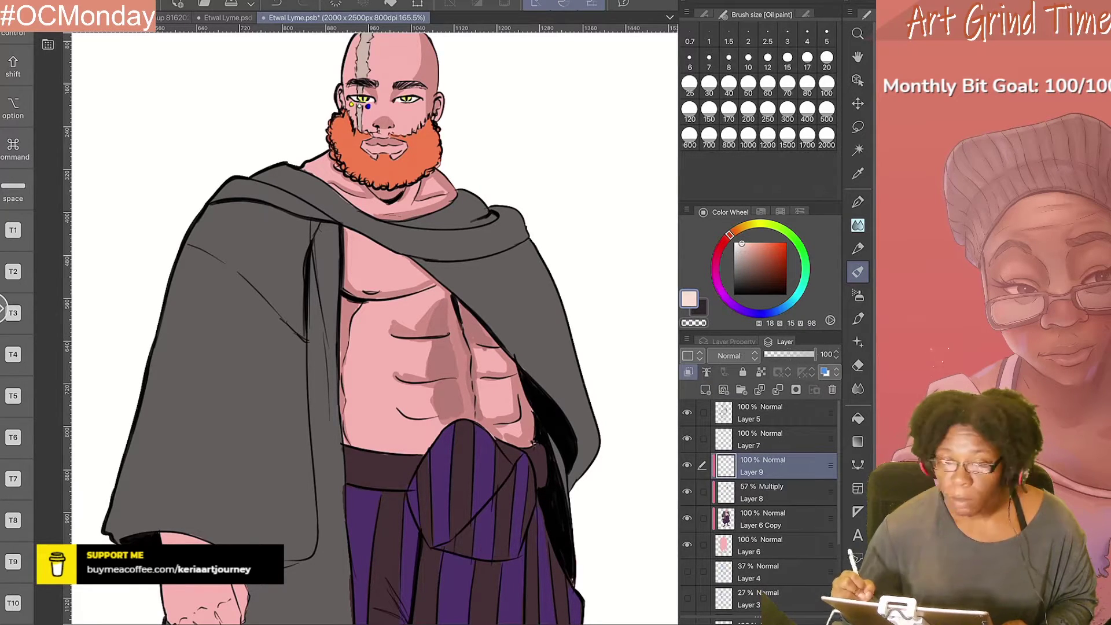
{"action": "left_click_drag", "start_coordinate": [450, 306], "coordinate": [450, 321]}
{"action": "left_click", "coordinate": [450, 312], "text": "alt"}
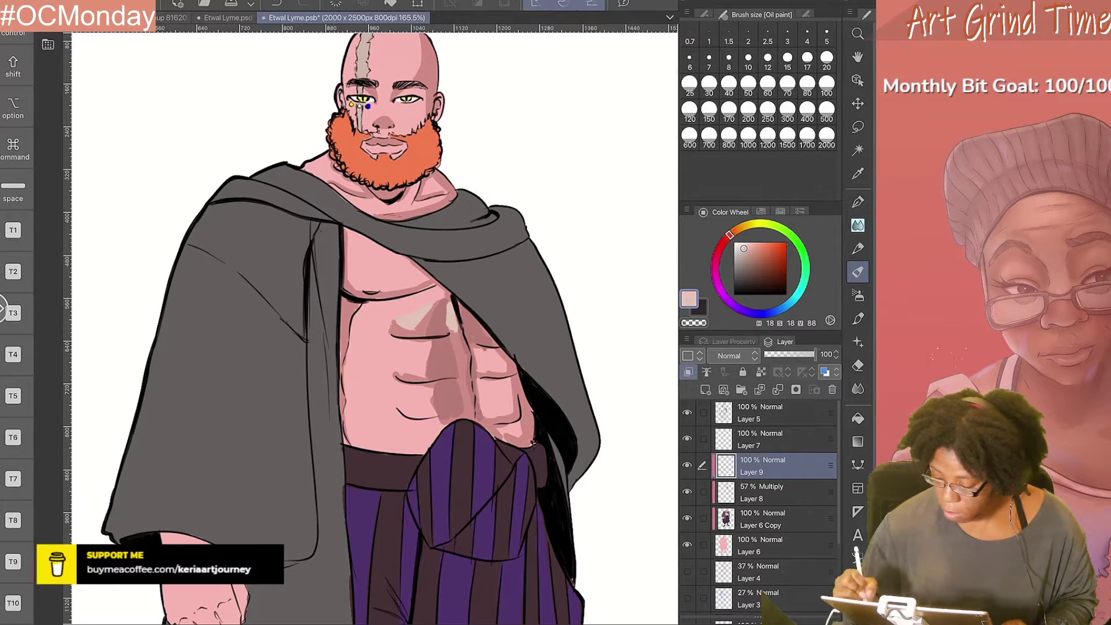
{"action": "left_click_drag", "start_coordinate": [743, 248], "coordinate": [744, 243]}
{"action": "left_click", "coordinate": [736, 230]}
{"action": "mouse_move", "coordinate": [431, 310]}
{"action": "left_mouse_down"}
{"action": "mouse_move", "coordinate": [398, 325]}
{"action": "mouse_move", "coordinate": [425, 376]}
{"action": "mouse_move", "coordinate": [428, 413]}
{"action": "mouse_move", "coordinate": [417, 417]}
{"action": "left_mouse_up"}
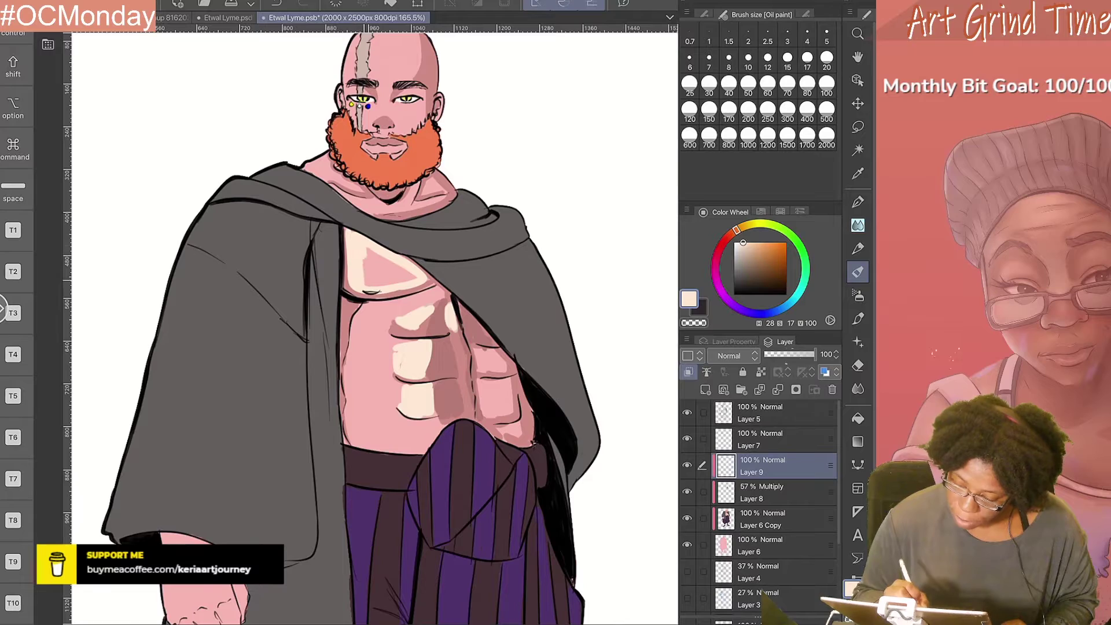
Step: Reduce the highlight layer's opacity to 44% and paint a dark edge along the torso's side, adding light pink next to it
{"action": "left_click_drag", "start_coordinate": [815, 354], "coordinate": [787, 354]}
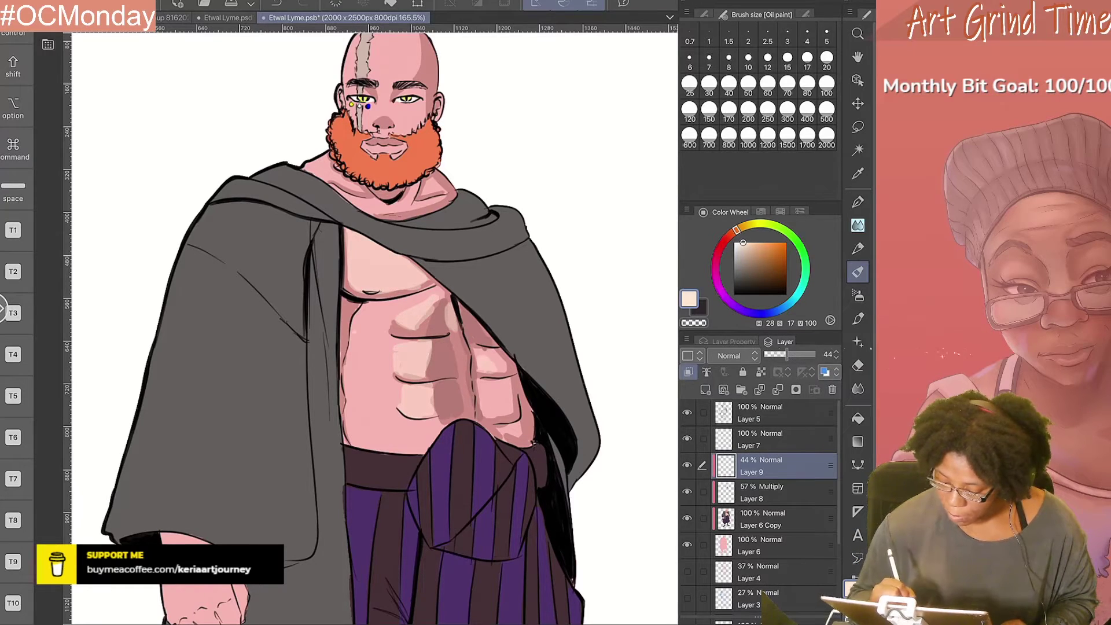
{"action": "scroll", "coordinate": [371, 325], "scroll_direction": "right", "scroll_amount": 2}
{"action": "scroll", "coordinate": [371, 324], "scroll_direction": "down", "scroll_amount": 2}
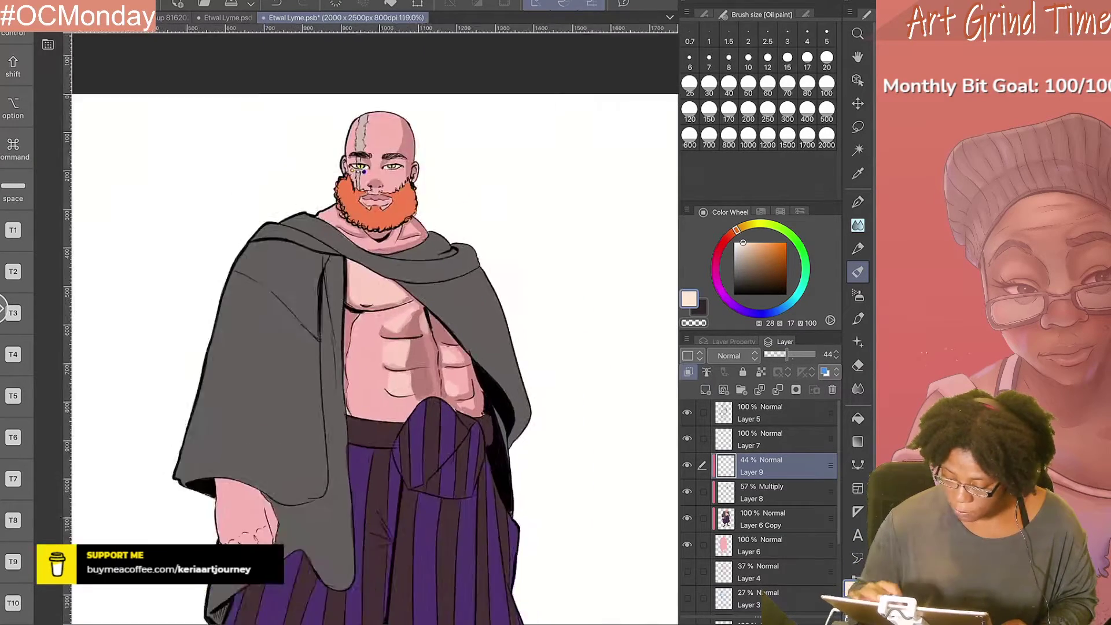
{"action": "left_click_drag", "start_coordinate": [293, 341], "coordinate": [285, 391]}
{"action": "left_click_drag", "start_coordinate": [301, 321], "coordinate": [280, 460]}
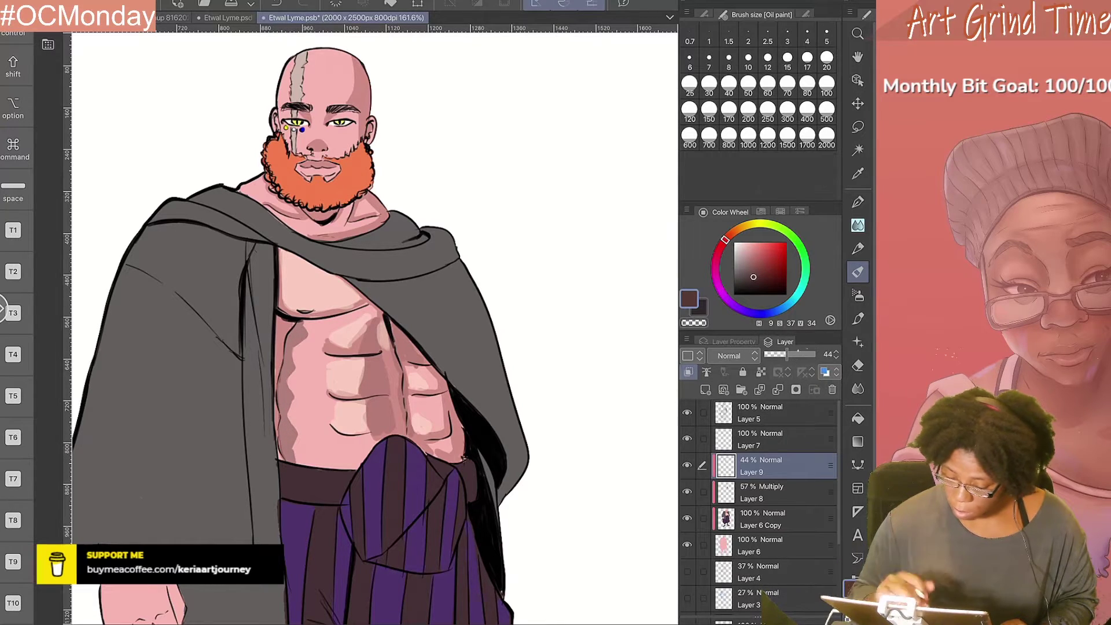
{"action": "left_click", "coordinate": [307, 333], "text": "alt"}
{"action": "left_click_drag", "start_coordinate": [310, 324], "coordinate": [294, 359]}
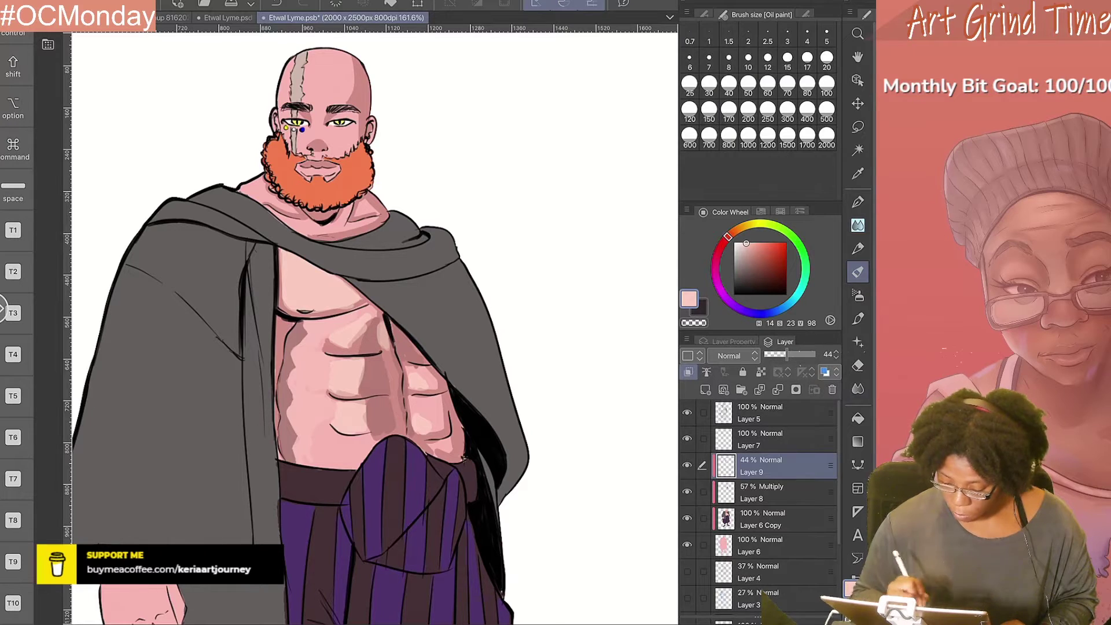
Step: Raise the highlight layer's opacity to 100% and paint more highlights and sampled mid-tones on the lower abs, neck and nose
{"action": "left_click_drag", "start_coordinate": [787, 355], "coordinate": [815, 355]}
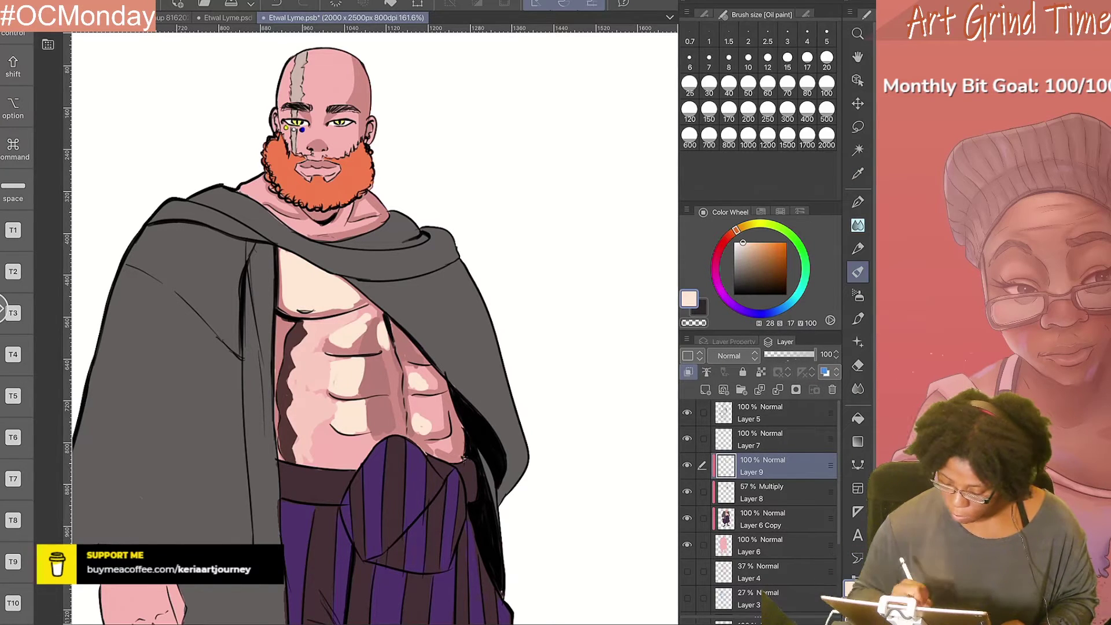
{"action": "left_click", "coordinate": [371, 416], "text": "alt"}
{"action": "left_click_drag", "start_coordinate": [332, 430], "coordinate": [371, 440]}
{"action": "left_click_drag", "start_coordinate": [411, 390], "coordinate": [443, 400]}
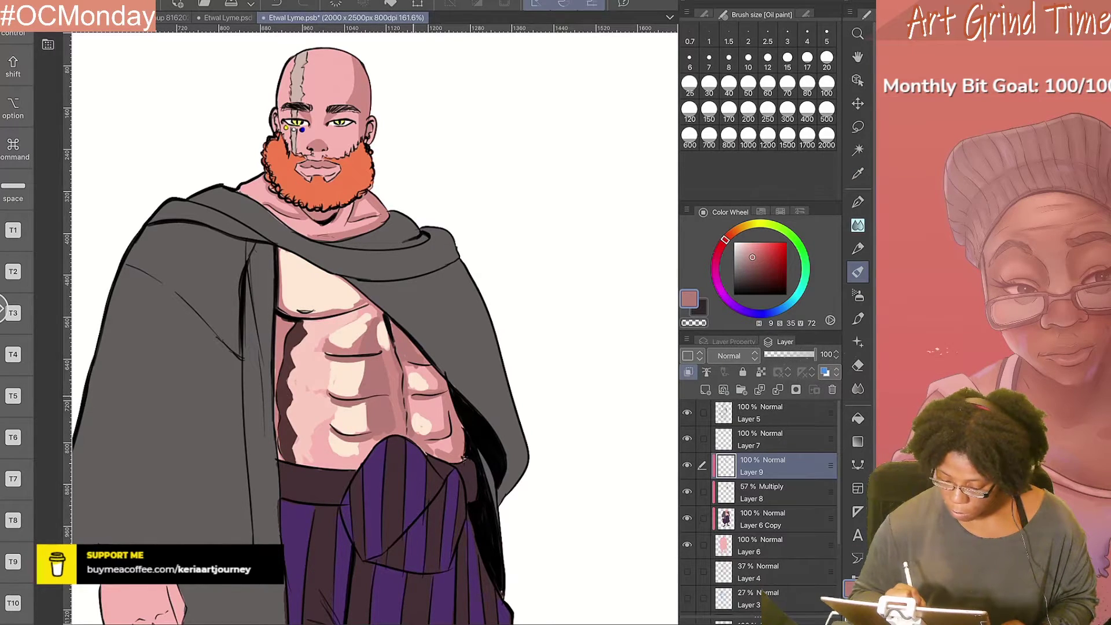
{"action": "left_click", "coordinate": [324, 272], "text": "alt"}
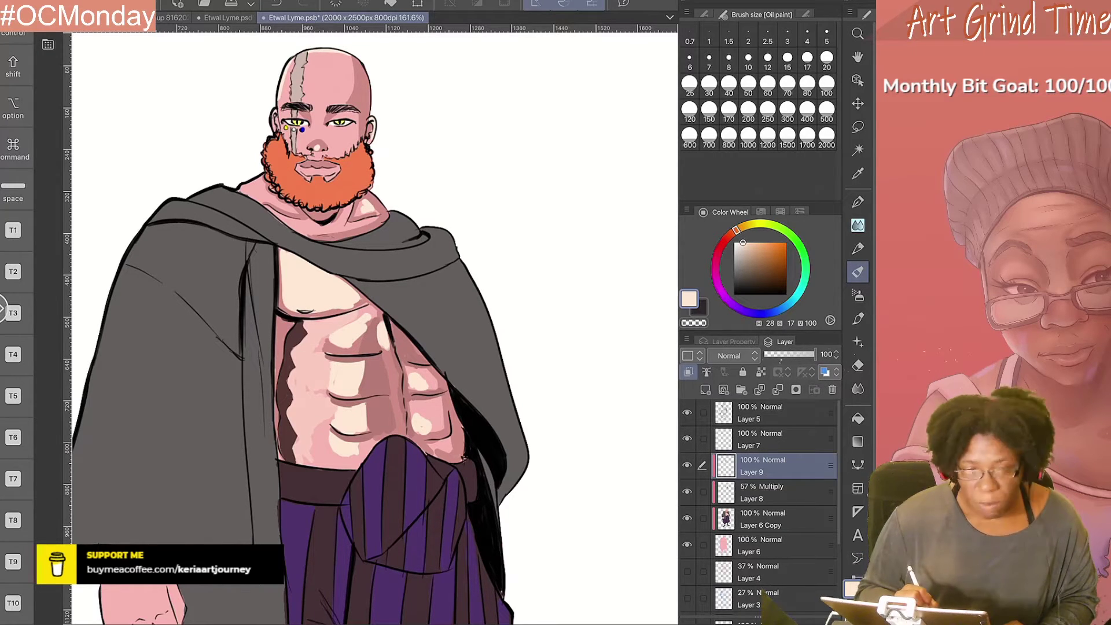
Step: Blend the highlights and dark edge across the chest and upper abs with the Blend tool at size 30
{"action": "scroll", "coordinate": [370, 324], "scroll_direction": "down", "scroll_amount": 2}
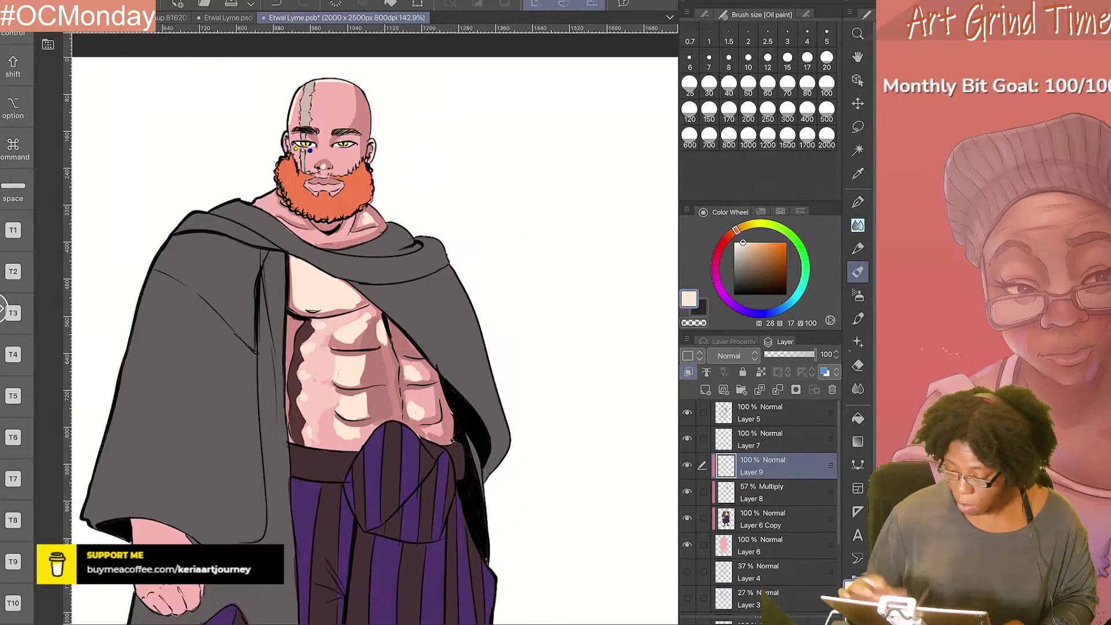
{"action": "left_click", "coordinate": [859, 389]}
{"action": "left_click", "coordinate": [709, 83]}
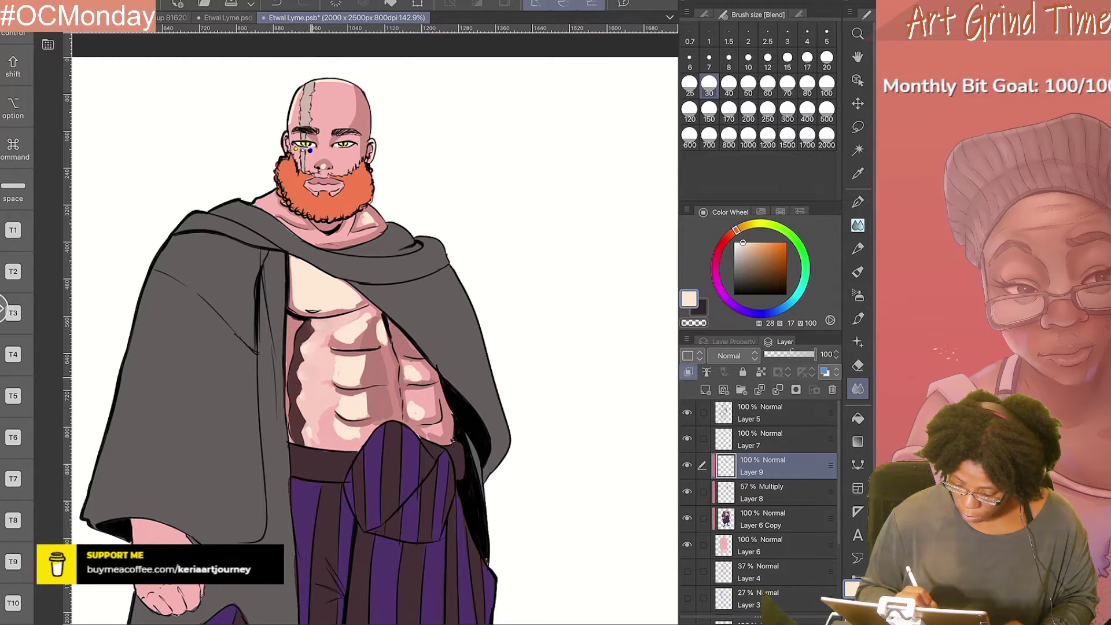
{"action": "mouse_move", "coordinate": [332, 382]}
{"action": "left_mouse_down"}
{"action": "mouse_move", "coordinate": [358, 339]}
{"action": "mouse_move", "coordinate": [364, 285]}
{"action": "left_mouse_up"}
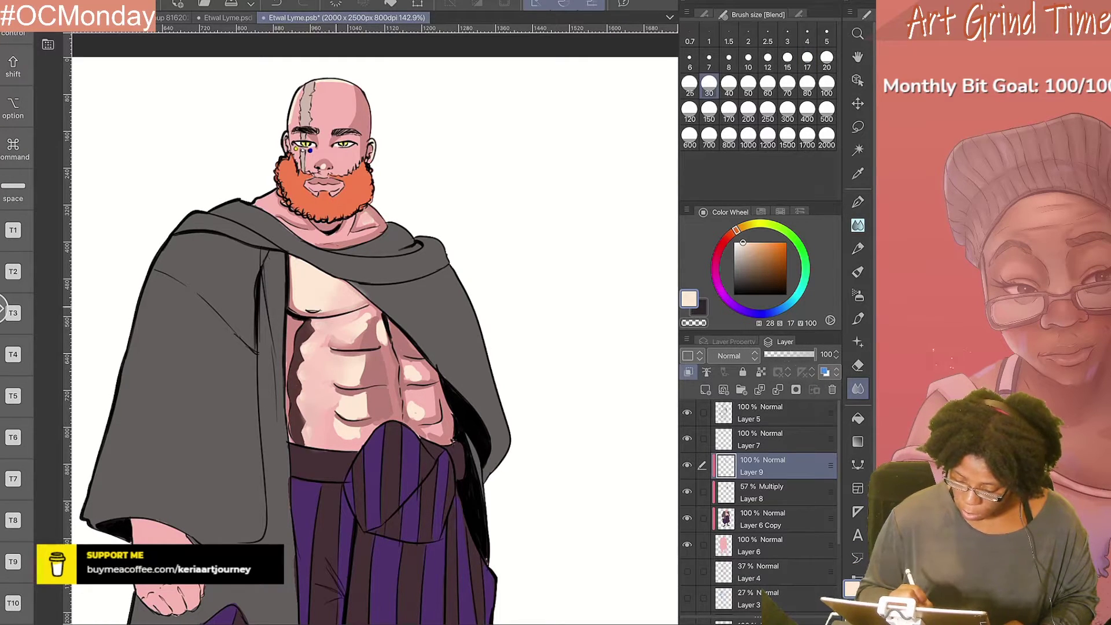
{"action": "mouse_move", "coordinate": [301, 356]}
{"action": "left_mouse_down"}
{"action": "mouse_move", "coordinate": [325, 322]}
{"action": "mouse_move", "coordinate": [373, 310]}
{"action": "left_mouse_up"}
{"action": "left_click_drag", "start_coordinate": [335, 364], "coordinate": [370, 353]}
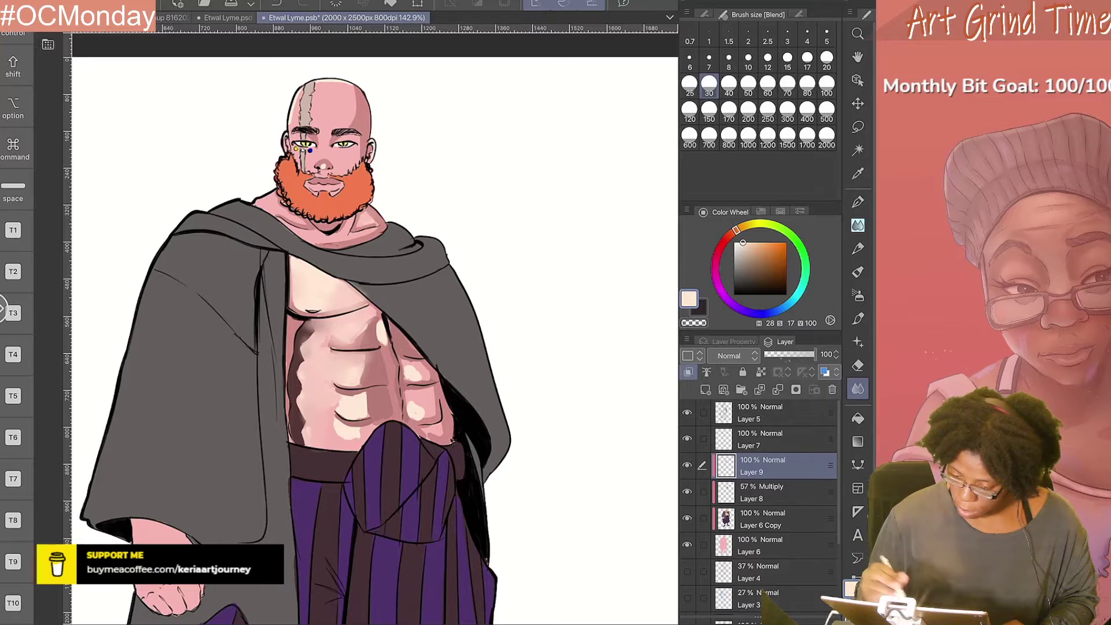
Step: Erase the abdominal shading on the Multiply layer and switch back to the oil paint brush
{"action": "left_click", "coordinate": [769, 492]}
{"action": "key", "text": "e"}
{"action": "left_click_drag", "start_coordinate": [333, 313], "coordinate": [440, 417]}
{"action": "key", "text": "b"}
{"action": "scroll", "coordinate": [370, 324], "scroll_direction": "down", "scroll_amount": 1}
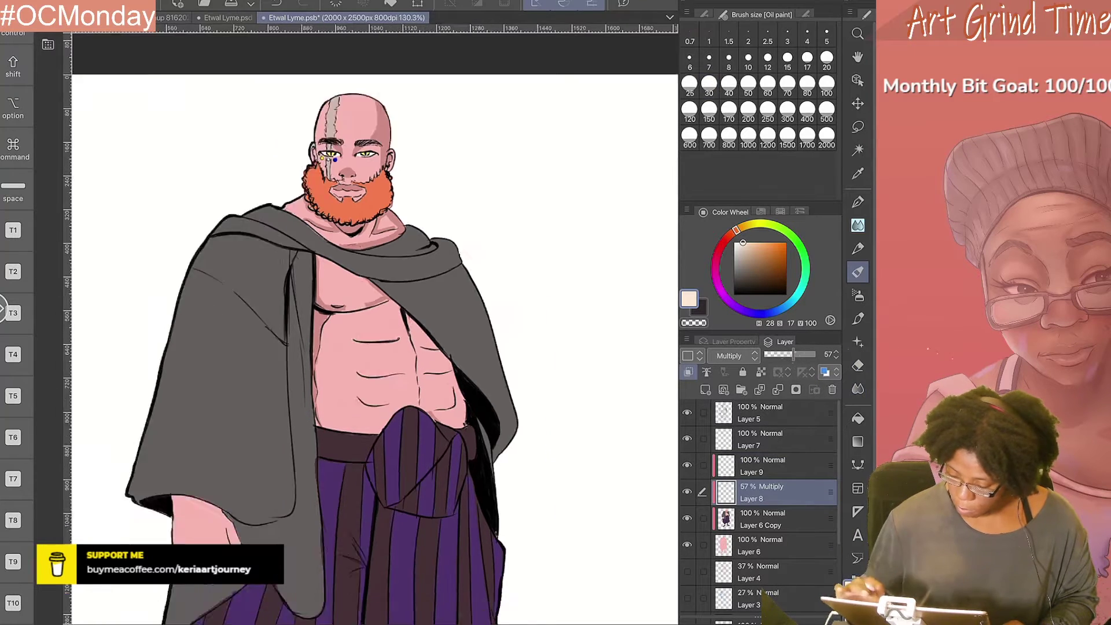
{"action": "scroll", "coordinate": [370, 324], "scroll_direction": "up", "scroll_amount": 3}
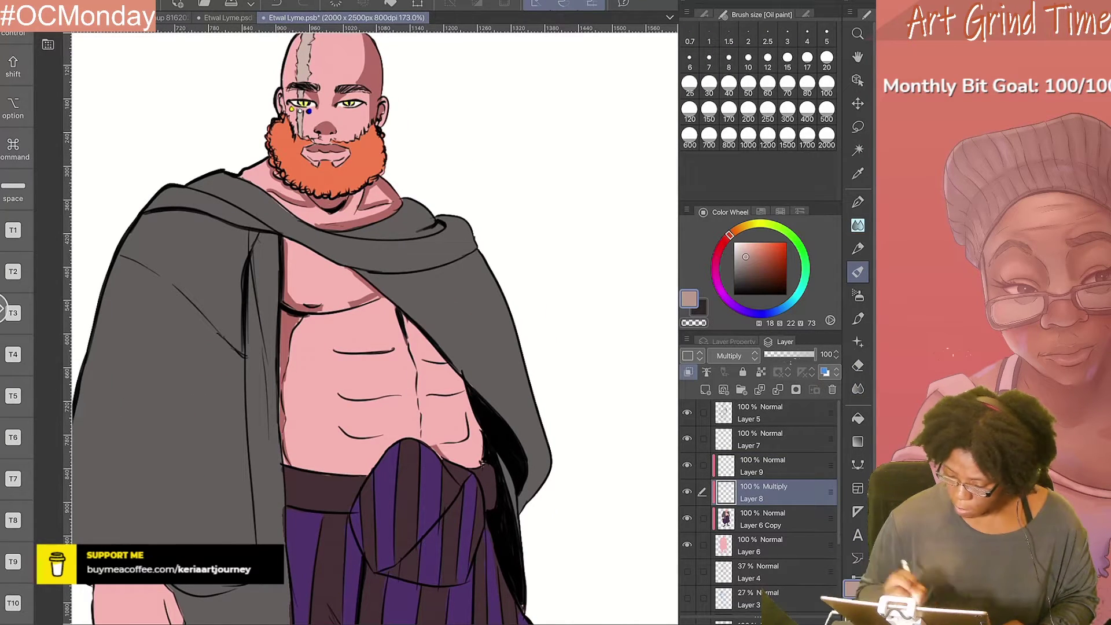
Step: Paint a muted beige shadow down the near side of the bare torso on the Multiply layer with the oil paint brush
{"action": "mouse_move", "coordinate": [308, 316]}
{"action": "left_mouse_down"}
{"action": "mouse_move", "coordinate": [302, 420]}
{"action": "mouse_move", "coordinate": [315, 469]}
{"action": "left_mouse_up"}
{"action": "left_click_drag", "start_coordinate": [292, 330], "coordinate": [292, 431]}
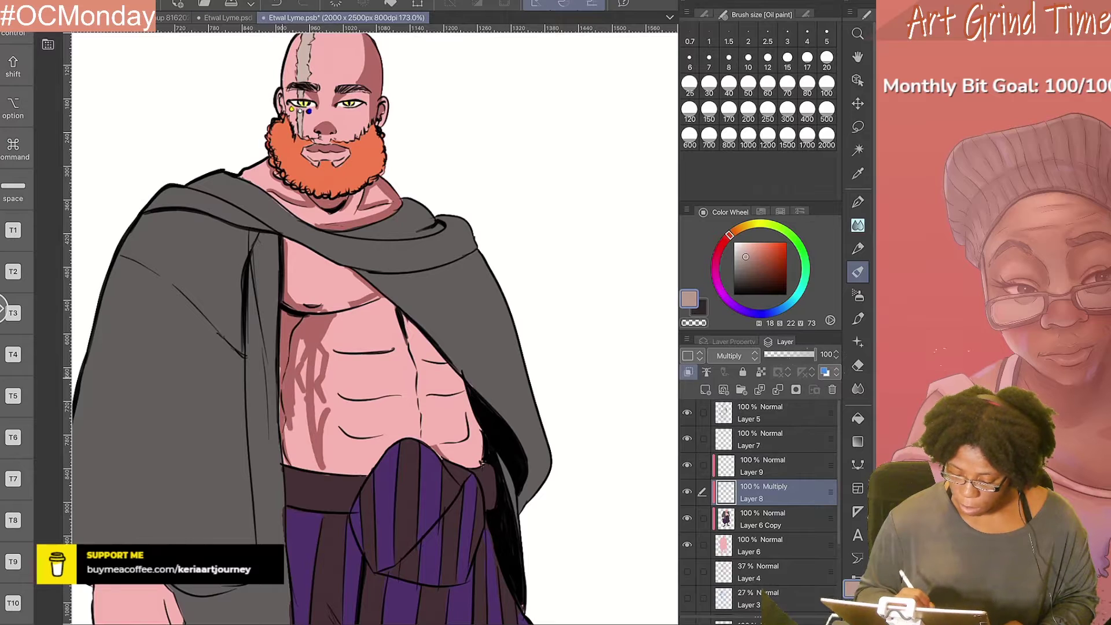
{"action": "left_click_drag", "start_coordinate": [298, 382], "coordinate": [301, 426]}
{"action": "left_click_drag", "start_coordinate": [292, 422], "coordinate": [290, 463]}
{"action": "left_click_drag", "start_coordinate": [319, 391], "coordinate": [328, 469]}
{"action": "left_click_drag", "start_coordinate": [284, 452], "coordinate": [324, 470]}
{"action": "left_click_drag", "start_coordinate": [315, 397], "coordinate": [298, 460]}
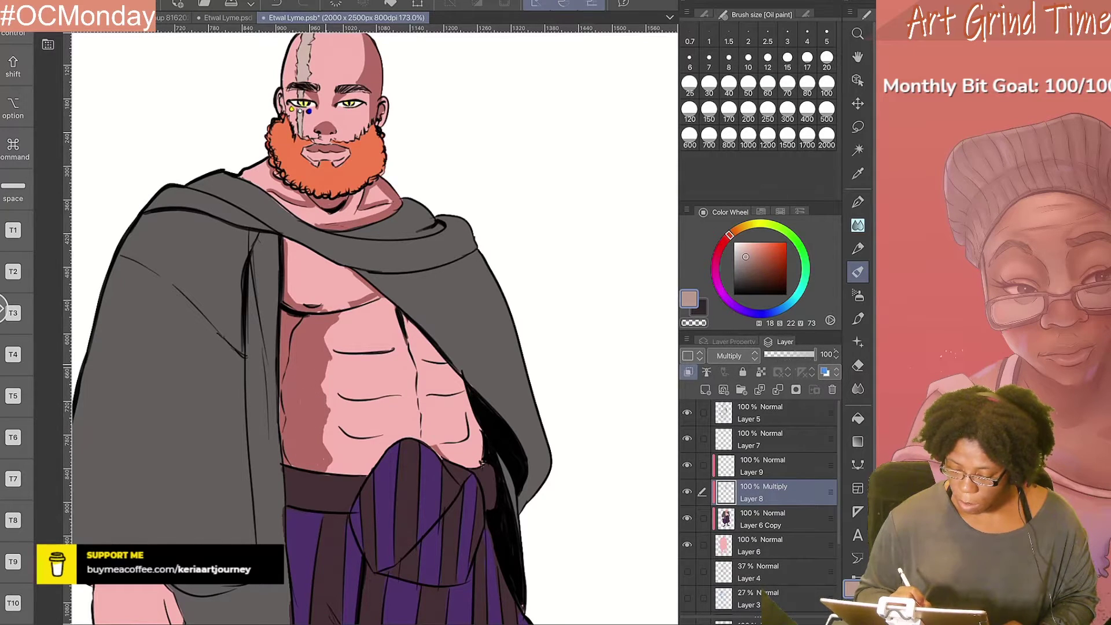
{"action": "left_click_drag", "start_coordinate": [326, 362], "coordinate": [328, 434]}
Step: Shade the middle of the abs in beige, adding darker brown shadows there and along the abdomen's far side beside the cloak
{"action": "left_click_drag", "start_coordinate": [386, 298], "coordinate": [377, 351]}
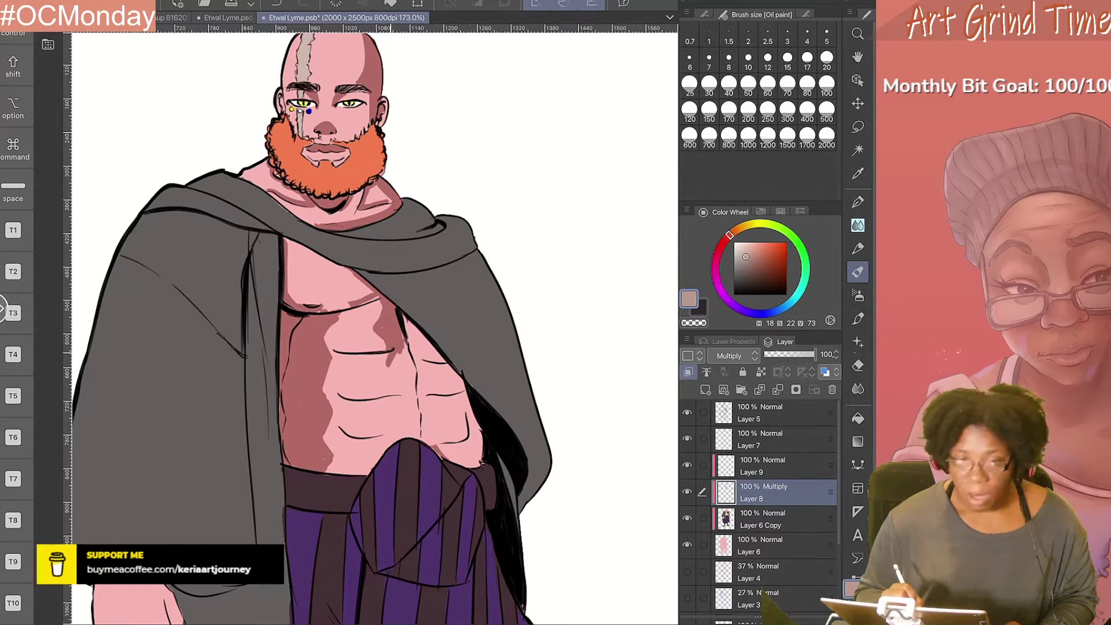
{"action": "mouse_move", "coordinate": [399, 336]}
{"action": "left_mouse_down"}
{"action": "mouse_move", "coordinate": [394, 437]}
{"action": "mouse_move", "coordinate": [410, 434]}
{"action": "left_mouse_up"}
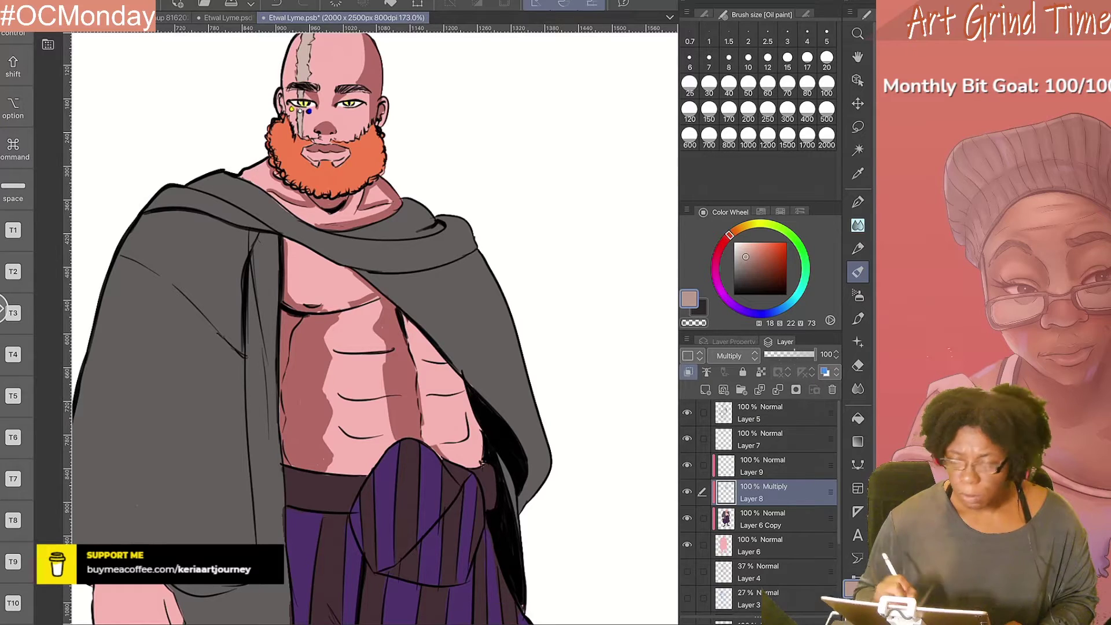
{"action": "left_click", "coordinate": [749, 270]}
{"action": "left_click_drag", "start_coordinate": [386, 352], "coordinate": [376, 400]}
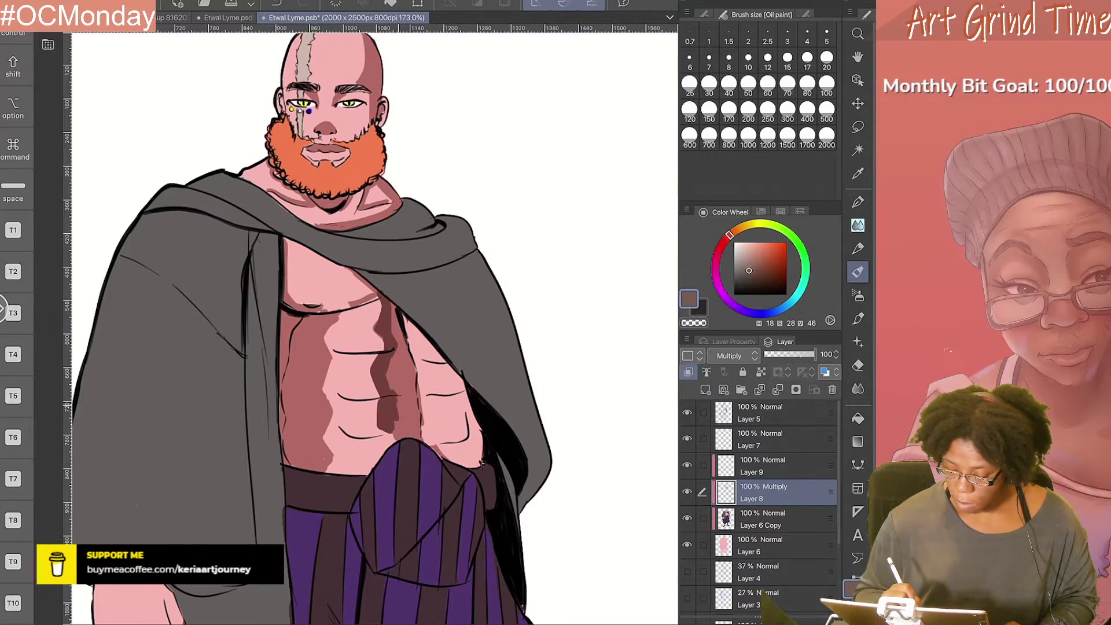
{"action": "left_click_drag", "start_coordinate": [408, 318], "coordinate": [476, 445]}
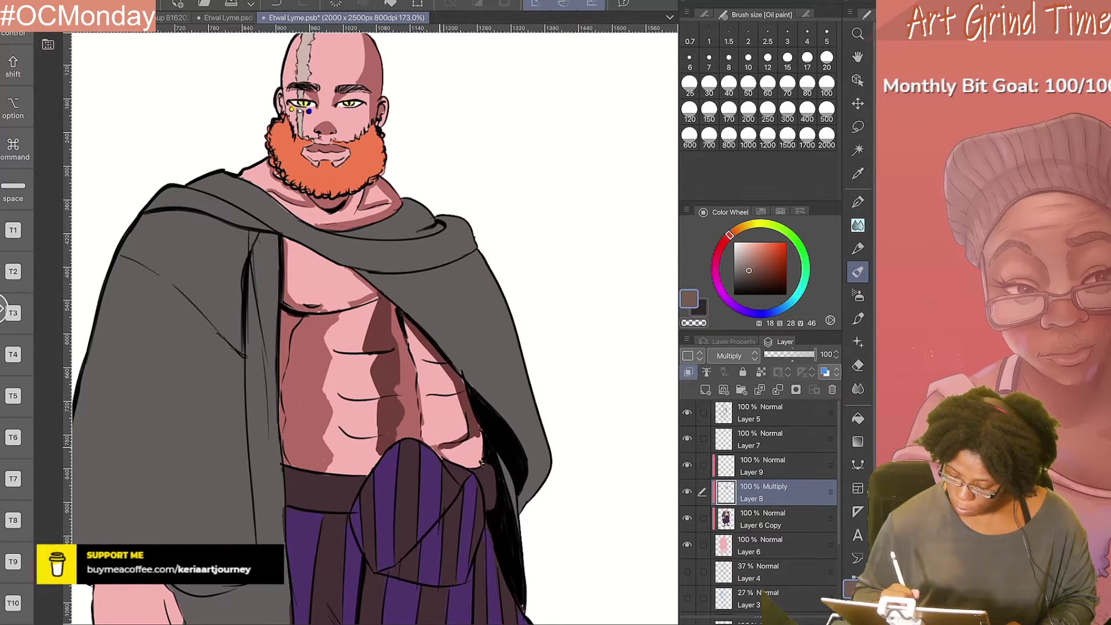
{"action": "left_click_drag", "start_coordinate": [405, 325], "coordinate": [456, 396]}
{"action": "left_click_drag", "start_coordinate": [415, 364], "coordinate": [463, 446]}
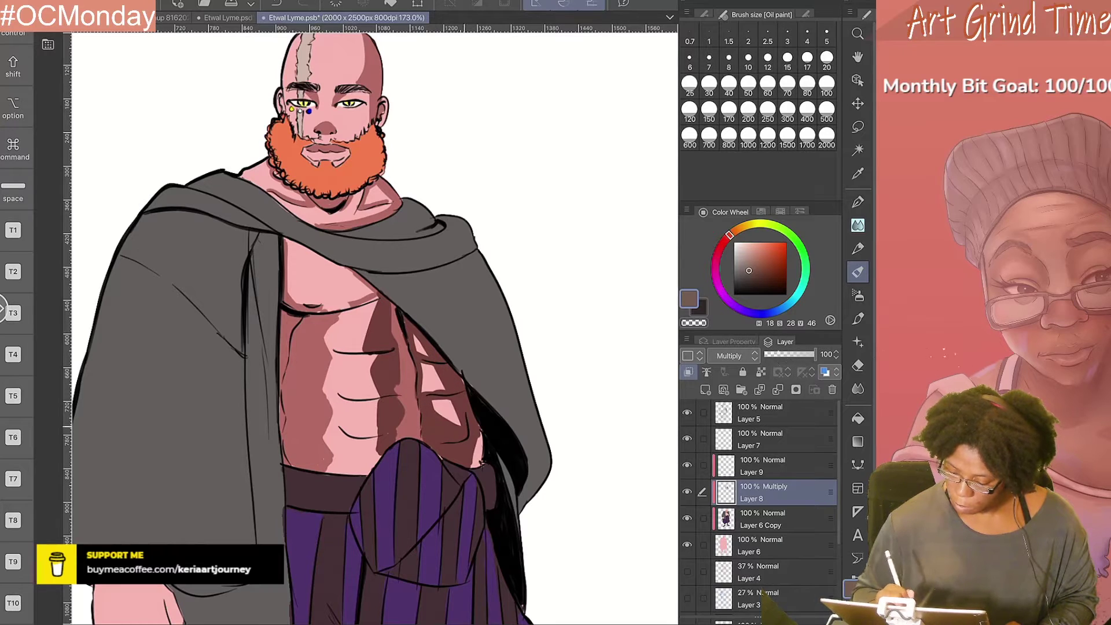
Step: Paint the abdomen's far side with a sampled reddish skin tone and lower the Multiply layer's opacity to 51%
{"action": "left_click", "coordinate": [313, 429], "text": "alt"}
{"action": "left_click_drag", "start_coordinate": [413, 332], "coordinate": [422, 357]}
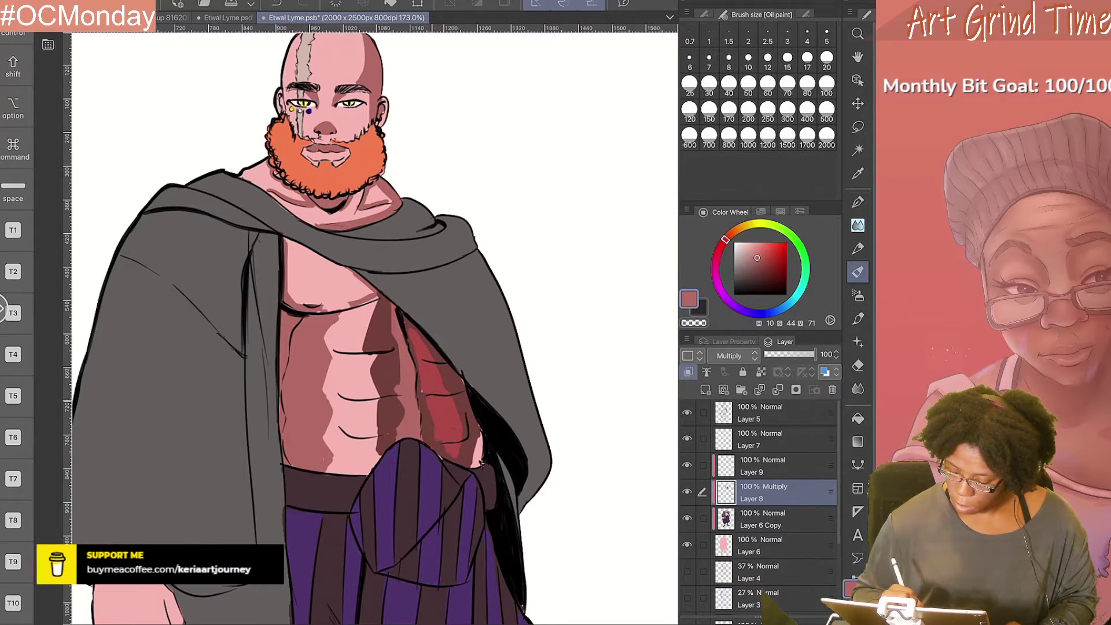
{"action": "left_click_drag", "start_coordinate": [815, 354], "coordinate": [790, 355]}
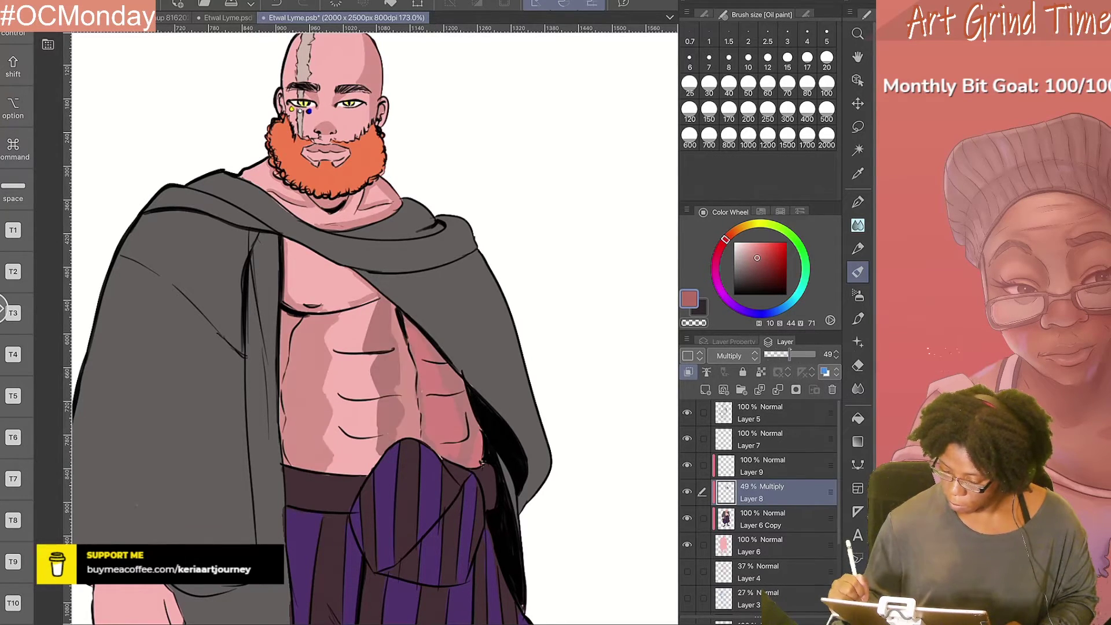
{"action": "left_click", "coordinate": [761, 212]}
Step: Shade the far side of the beard in orange on the Multiply layer with the Hair E brush
{"action": "scroll", "coordinate": [370, 324], "scroll_direction": "down", "scroll_amount": 3}
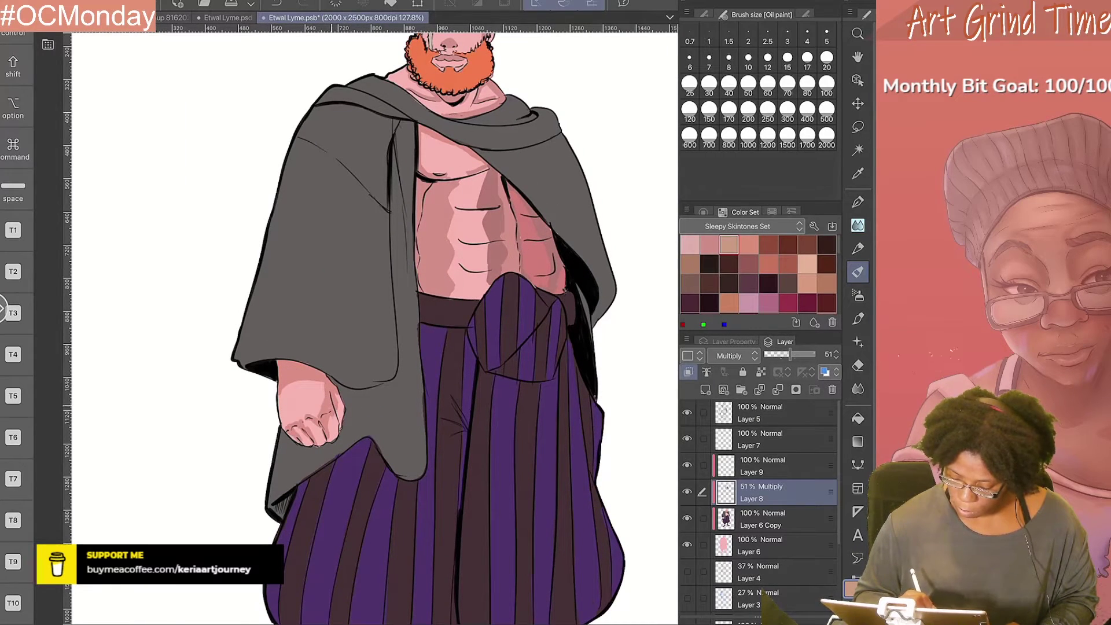
{"action": "scroll", "coordinate": [445, 58], "scroll_direction": "up", "scroll_amount": 5}
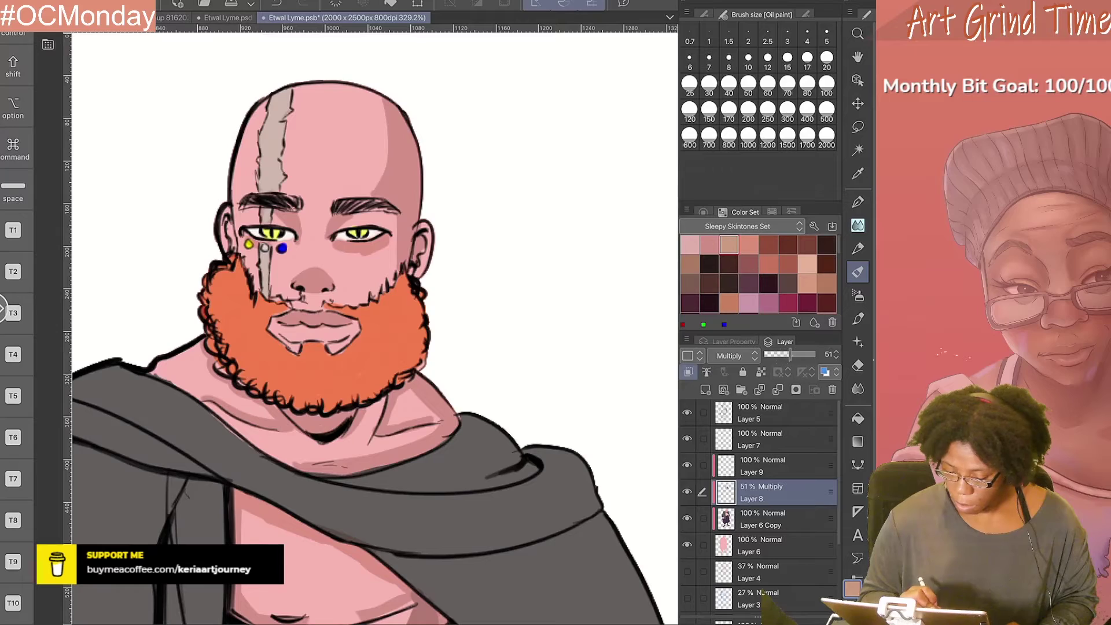
{"action": "scroll", "coordinate": [370, 324], "scroll_direction": "down", "scroll_amount": 5}
{"action": "scroll", "coordinate": [371, 324], "scroll_direction": "up", "scroll_amount": 3}
{"action": "key", "text": "j"}
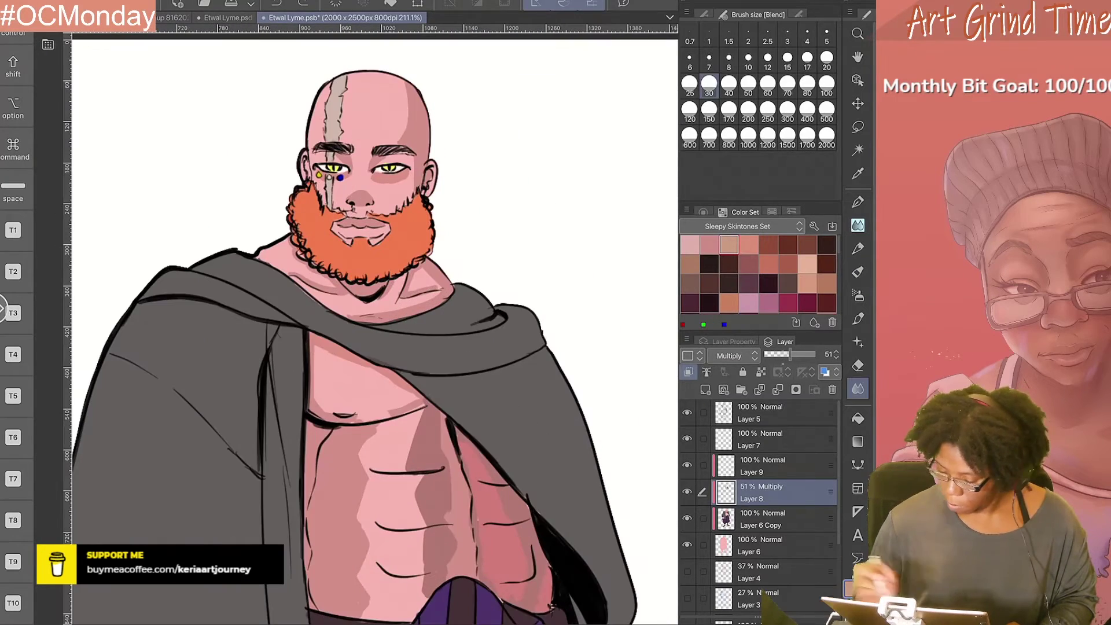
{"action": "scroll", "coordinate": [370, 325], "scroll_direction": "up", "scroll_amount": 1}
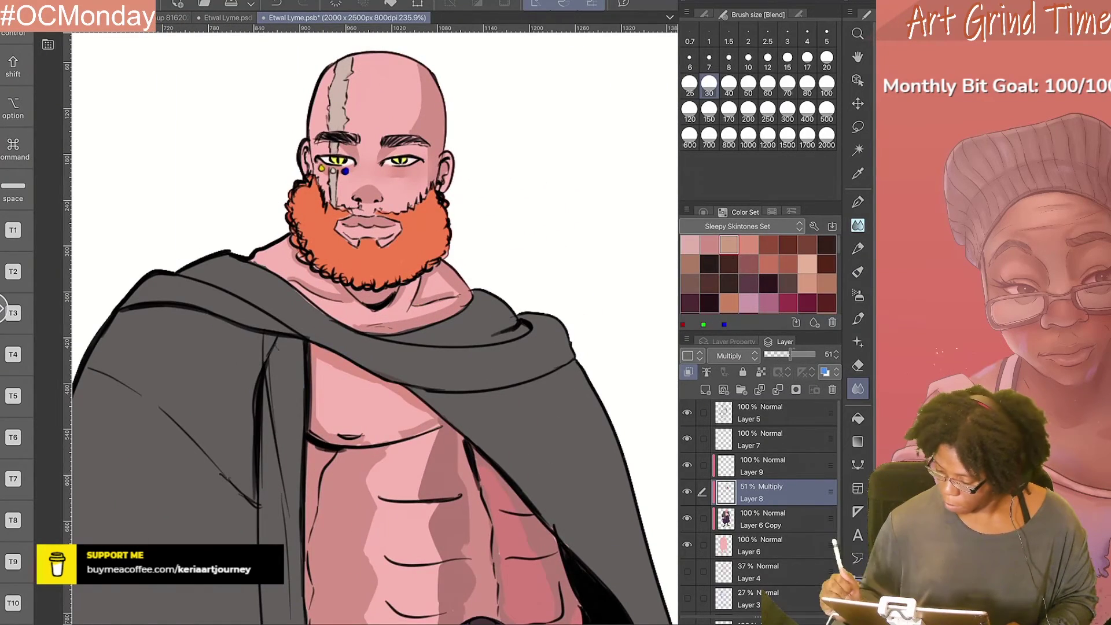
{"action": "key", "text": "b"}
{"action": "key", "text": "b"}
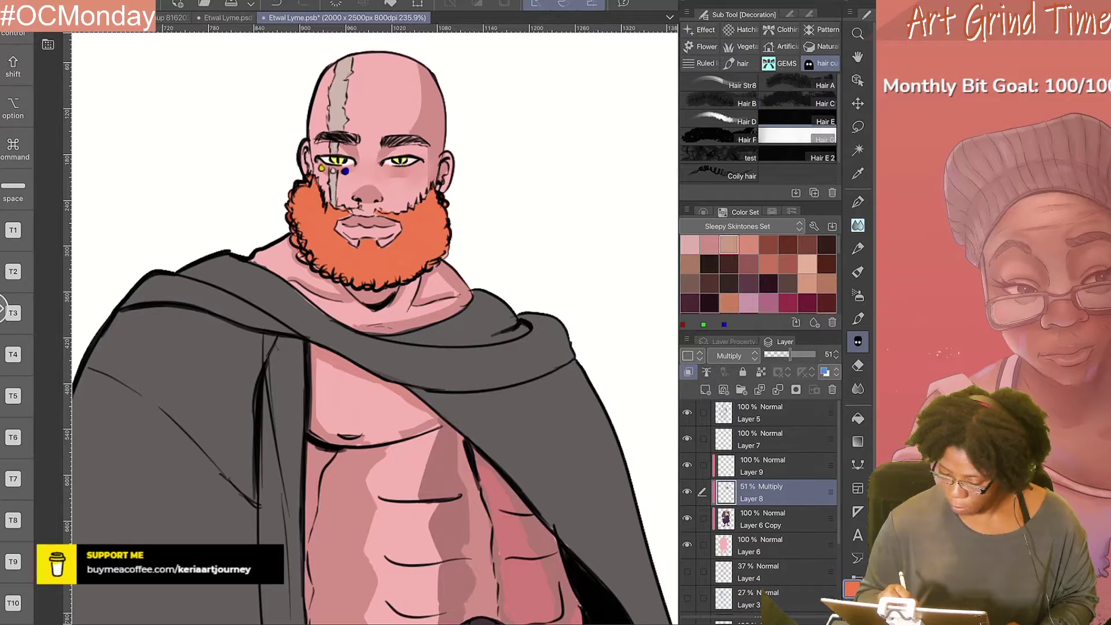
{"action": "left_click", "coordinate": [798, 118]}
{"action": "left_click_drag", "start_coordinate": [443, 197], "coordinate": [376, 277]}
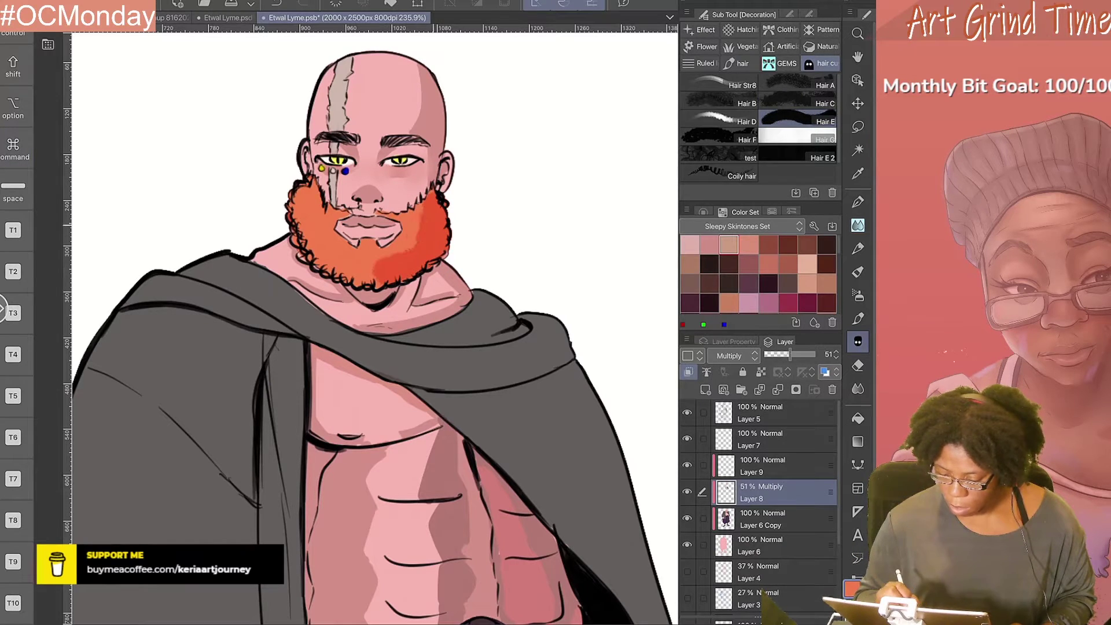
{"action": "left_click_drag", "start_coordinate": [420, 211], "coordinate": [411, 246]}
Step: Add a new Multiply layer above the highlights and paint orange shadows on both sides of the beard
{"action": "left_click", "coordinate": [705, 390]}
{"action": "left_click", "coordinate": [733, 356]}
{"action": "left_click", "coordinate": [733, 34]}
{"action": "left_click_drag", "start_coordinate": [445, 209], "coordinate": [416, 267]}
{"action": "left_click_drag", "start_coordinate": [304, 184], "coordinate": [284, 240]}
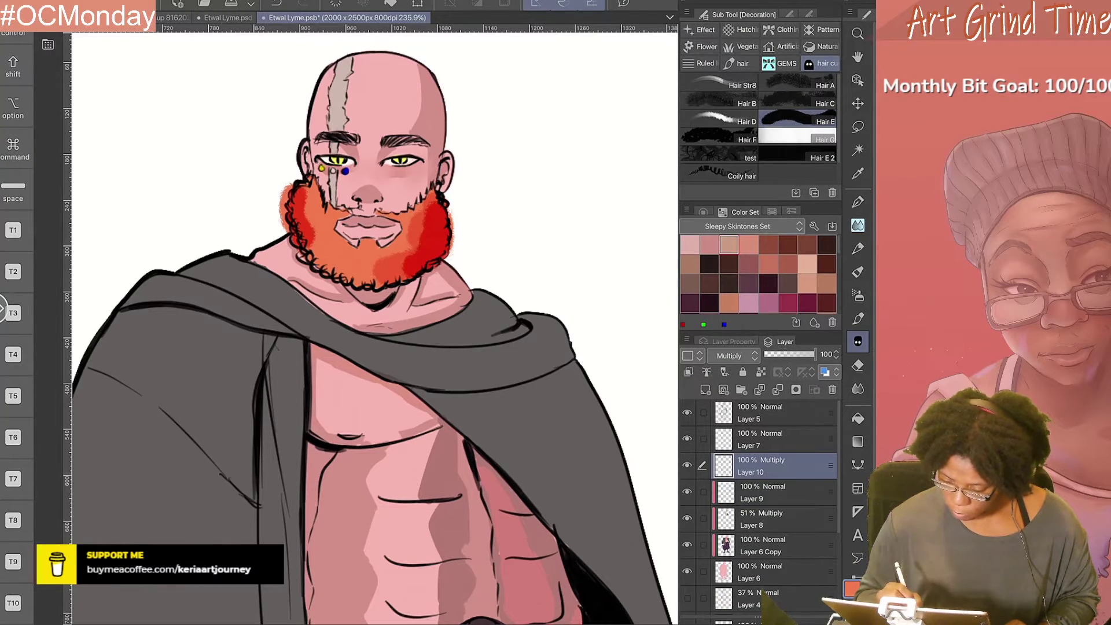
Step: Duplicate the line-art layer, erase the beard outline on the original, and paint more orange shadow around the beard on Layer 10
{"action": "left_click", "coordinate": [764, 413]}
{"action": "key", "text": "e"}
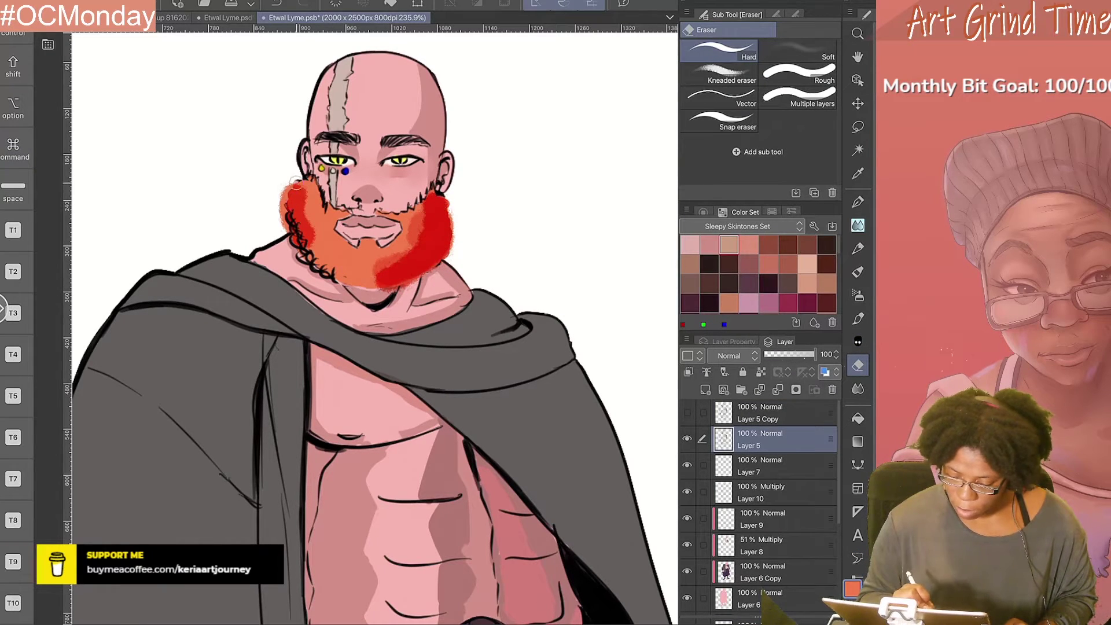
{"action": "mouse_move", "coordinate": [295, 184]}
{"action": "left_mouse_down"}
{"action": "mouse_move", "coordinate": [335, 282]}
{"action": "mouse_move", "coordinate": [304, 238]}
{"action": "mouse_move", "coordinate": [296, 252]}
{"action": "left_mouse_up"}
{"action": "left_click", "coordinate": [764, 492]}
{"action": "left_click", "coordinate": [858, 342]}
{"action": "left_click_drag", "start_coordinate": [382, 257], "coordinate": [408, 266]}
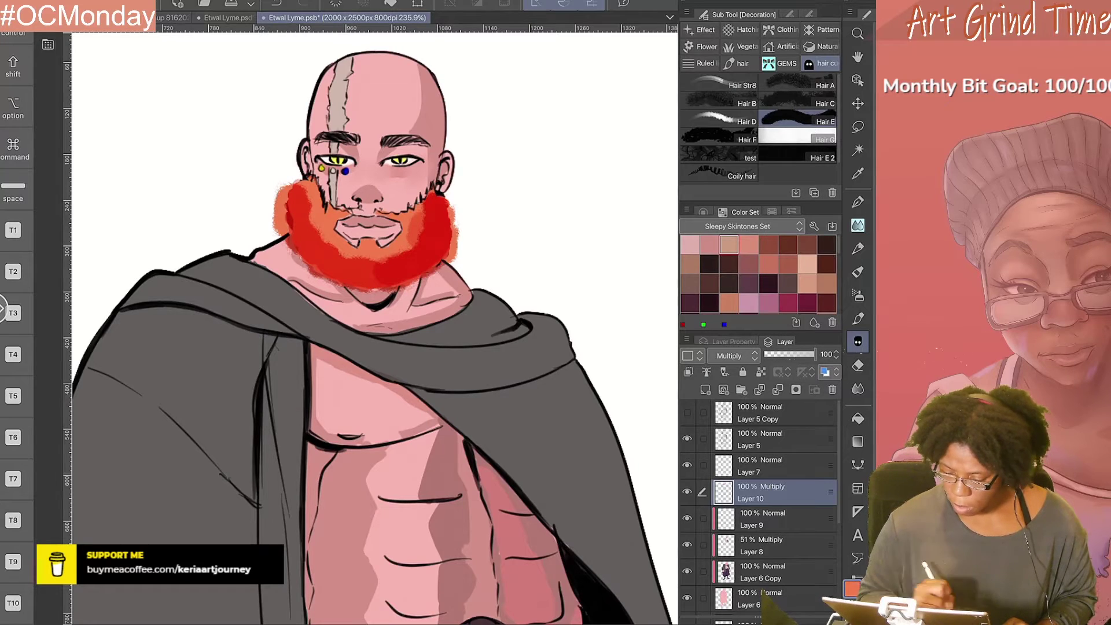
Step: Discard the extra beard layer and erased line art, and soften the beard and abdominal shadows with the Smudgy blender
{"action": "scroll", "coordinate": [370, 324], "scroll_direction": "down", "scroll_amount": 1}
{"action": "key", "text": "j"}
{"action": "mouse_move", "coordinate": [338, 208]}
{"action": "left_mouse_down"}
{"action": "mouse_move", "coordinate": [405, 254]}
{"action": "mouse_move", "coordinate": [482, 249]}
{"action": "left_mouse_up"}
{"action": "scroll", "coordinate": [371, 324], "scroll_direction": "down", "scroll_amount": 3}
{"action": "scroll", "coordinate": [371, 325], "scroll_direction": "up", "scroll_amount": 1}
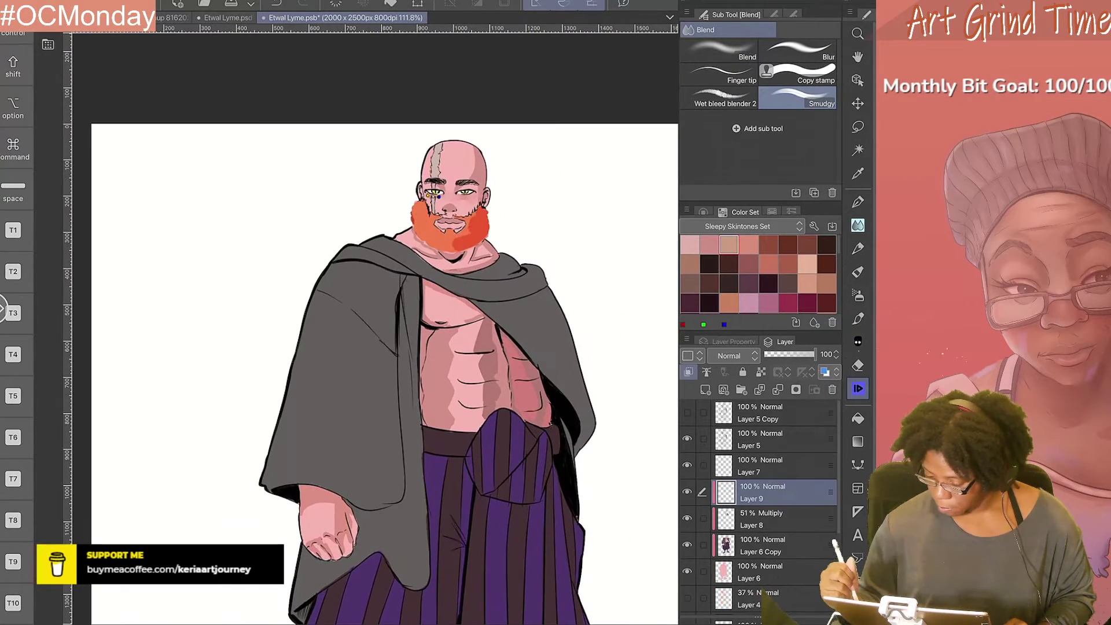
{"action": "left_click", "coordinate": [764, 545]}
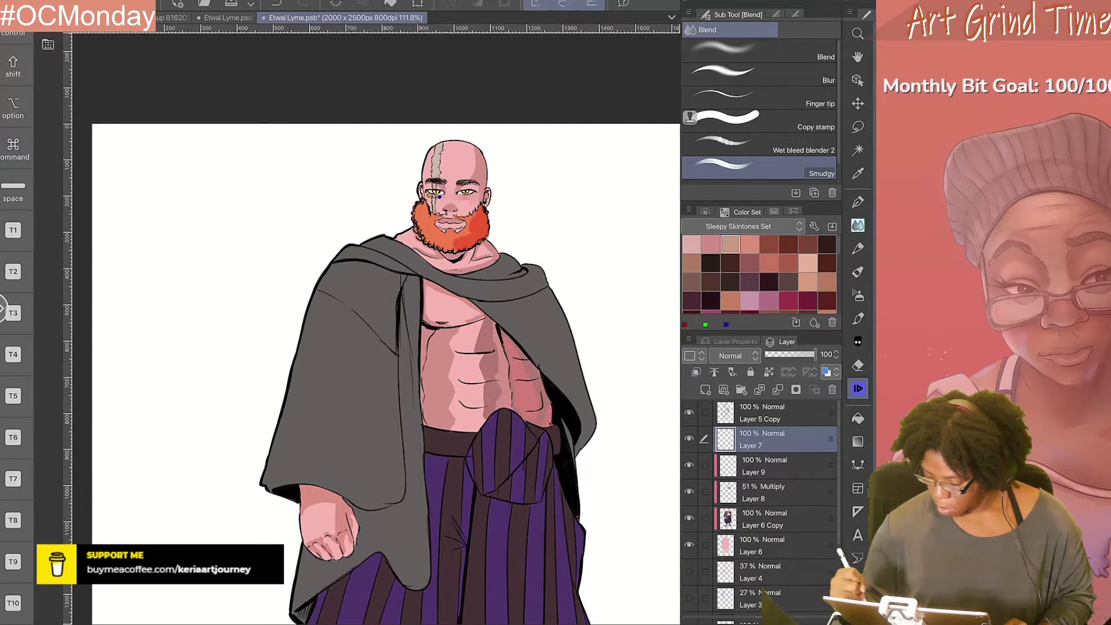
{"action": "scroll", "coordinate": [472, 200], "scroll_direction": "up", "scroll_amount": 5}
{"action": "scroll", "coordinate": [370, 324], "scroll_direction": "down", "scroll_amount": 4}
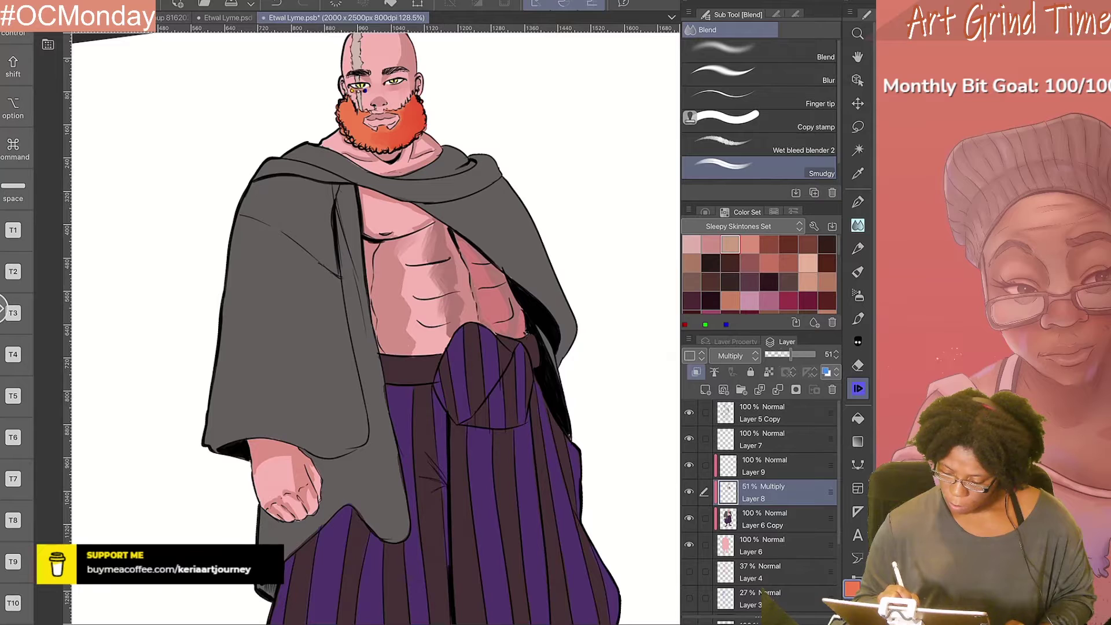
Step: Paint pale peach highlights on the abs, chest and neck on Layer 9 with the Oil paint brush
{"action": "left_click", "coordinate": [764, 466]}
{"action": "key", "text": "b"}
{"action": "scroll", "coordinate": [370, 324], "scroll_direction": "up", "scroll_amount": 2}
{"action": "left_click", "coordinate": [732, 212]}
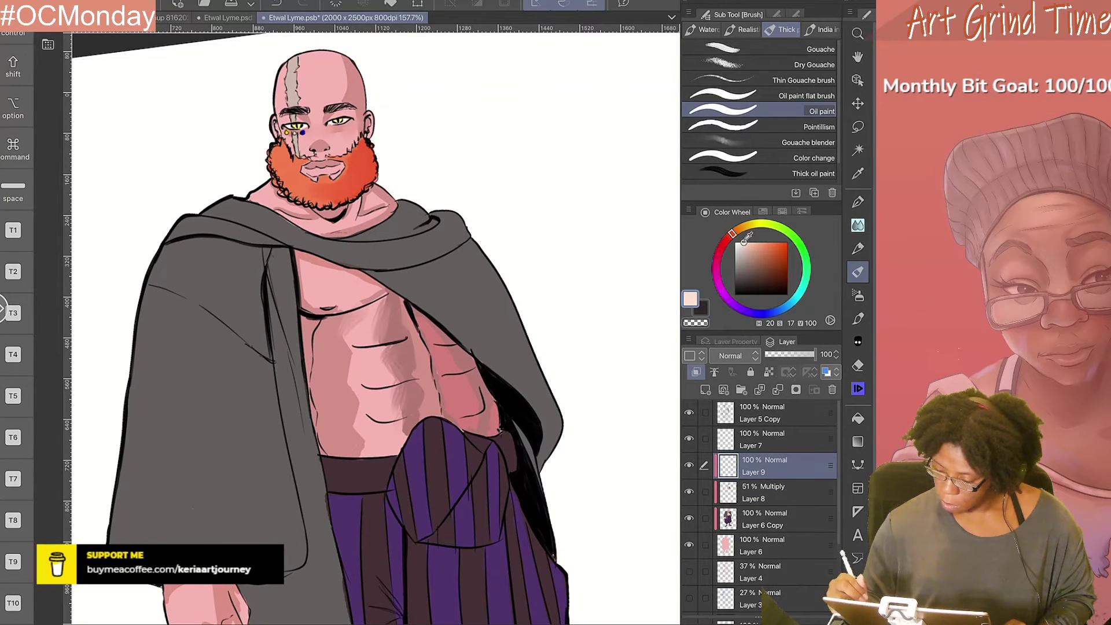
{"action": "left_click_drag", "start_coordinate": [393, 421], "coordinate": [353, 329]}
{"action": "left_click_drag", "start_coordinate": [394, 444], "coordinate": [369, 455]}
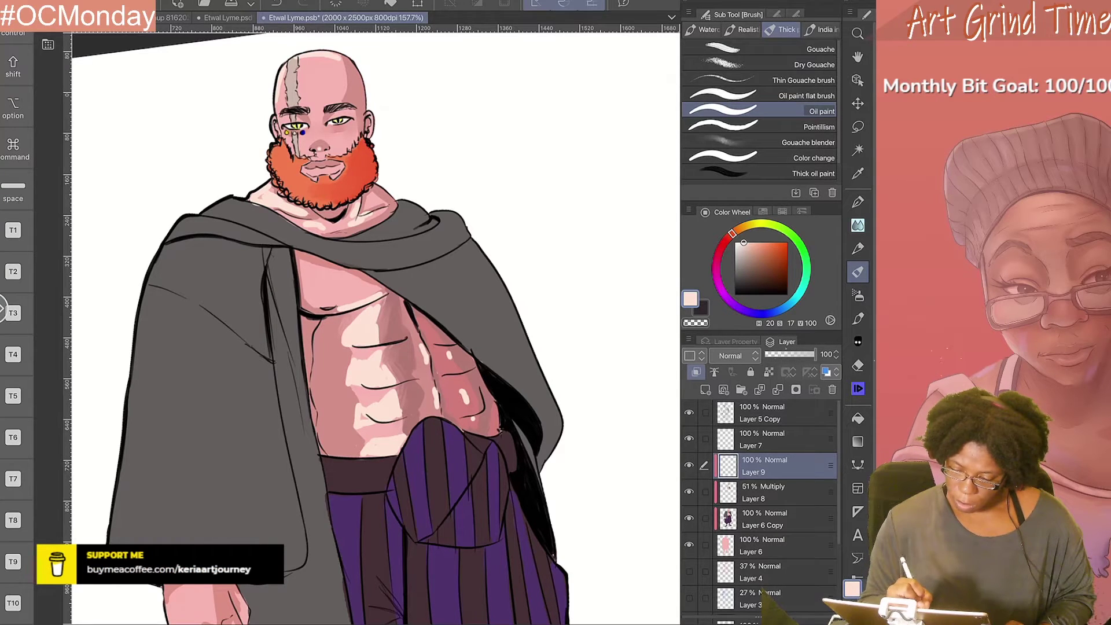
Step: Blend the skin highlights with the Smudgy blender and lower the highlight layer's opacity to 51%
{"action": "scroll", "coordinate": [211, 293], "scroll_direction": "up", "scroll_amount": 2}
{"action": "key", "text": "j"}
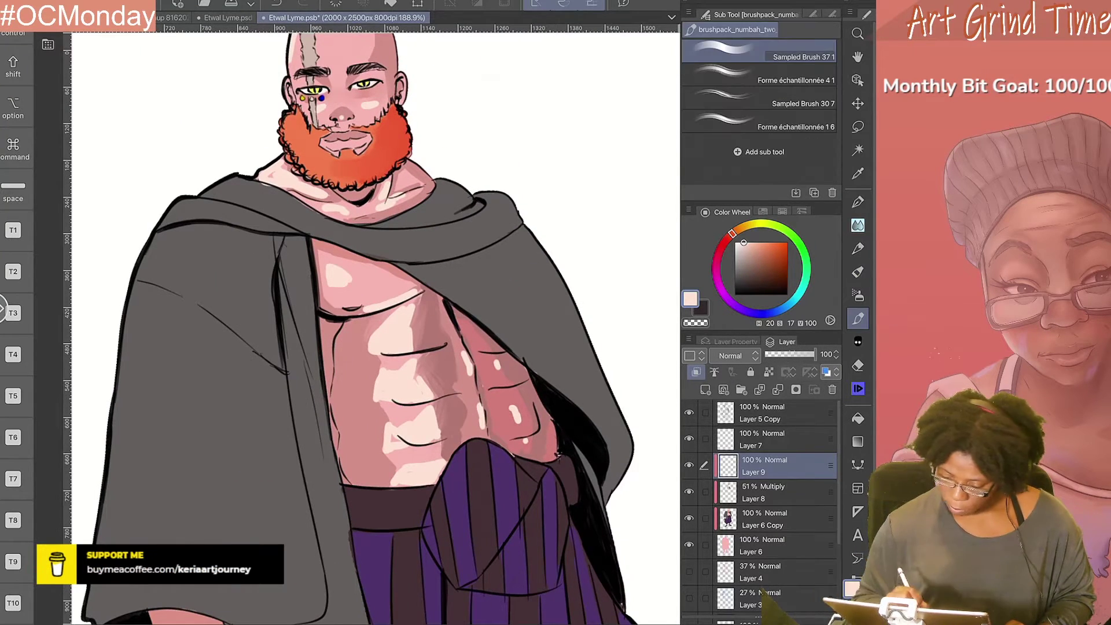
{"action": "left_click_drag", "start_coordinate": [815, 354], "coordinate": [788, 354]}
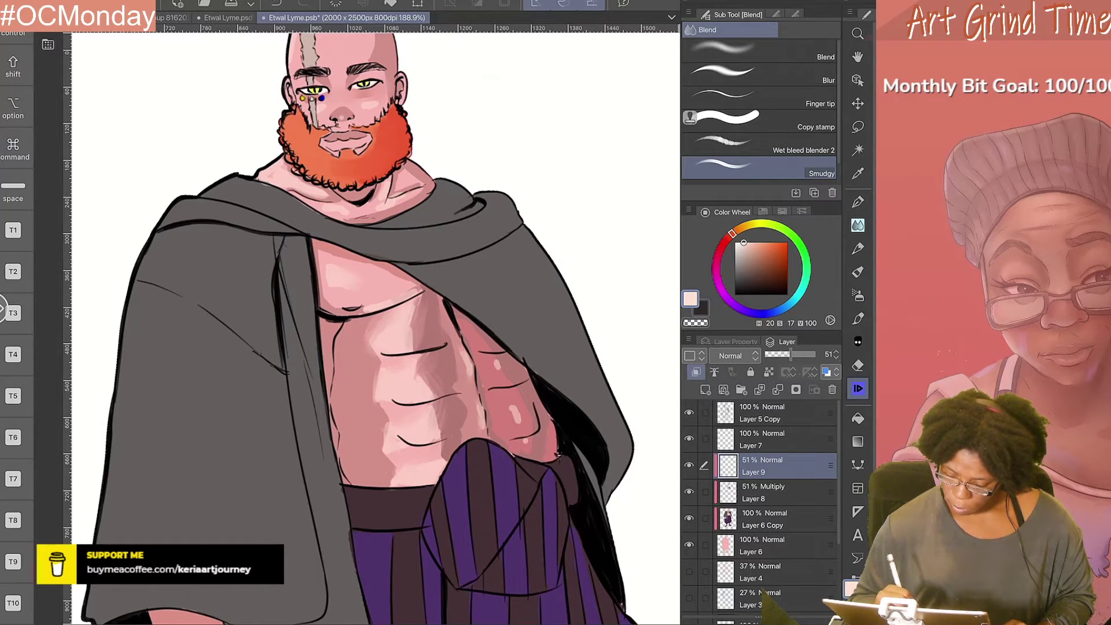
Step: Check the shading on the whole figure and save the drawing
{"action": "scroll", "coordinate": [376, 325], "scroll_direction": "down", "scroll_amount": 3}
{"action": "scroll", "coordinate": [376, 324], "scroll_direction": "up", "scroll_amount": 5}
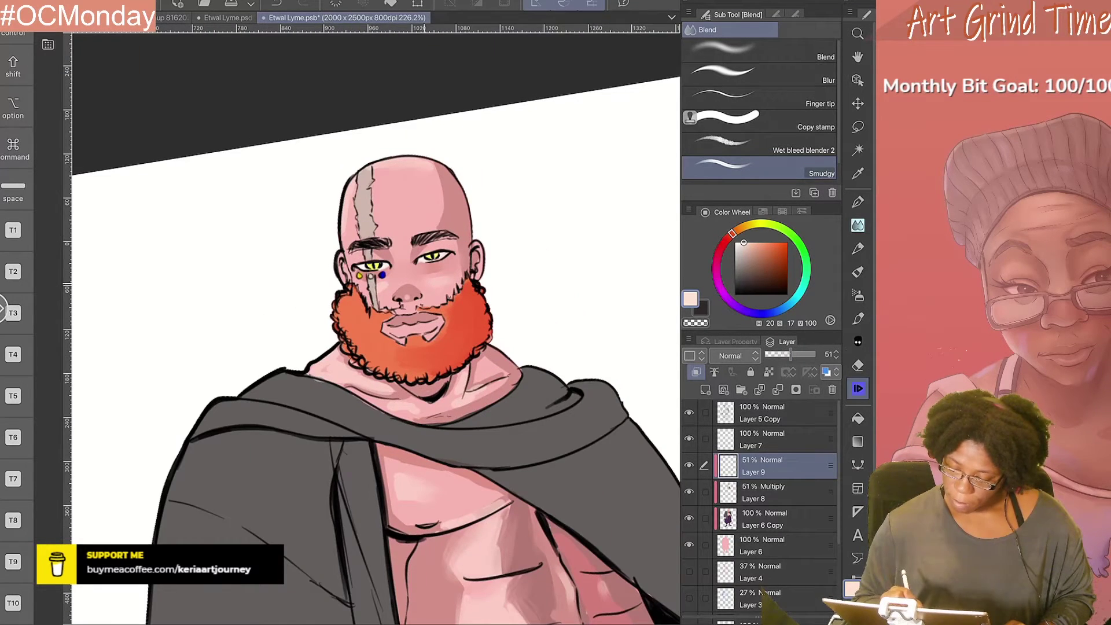
{"action": "scroll", "coordinate": [376, 324], "scroll_direction": "down", "scroll_amount": 4}
{"action": "scroll", "coordinate": [376, 324], "scroll_direction": "up", "scroll_amount": 2}
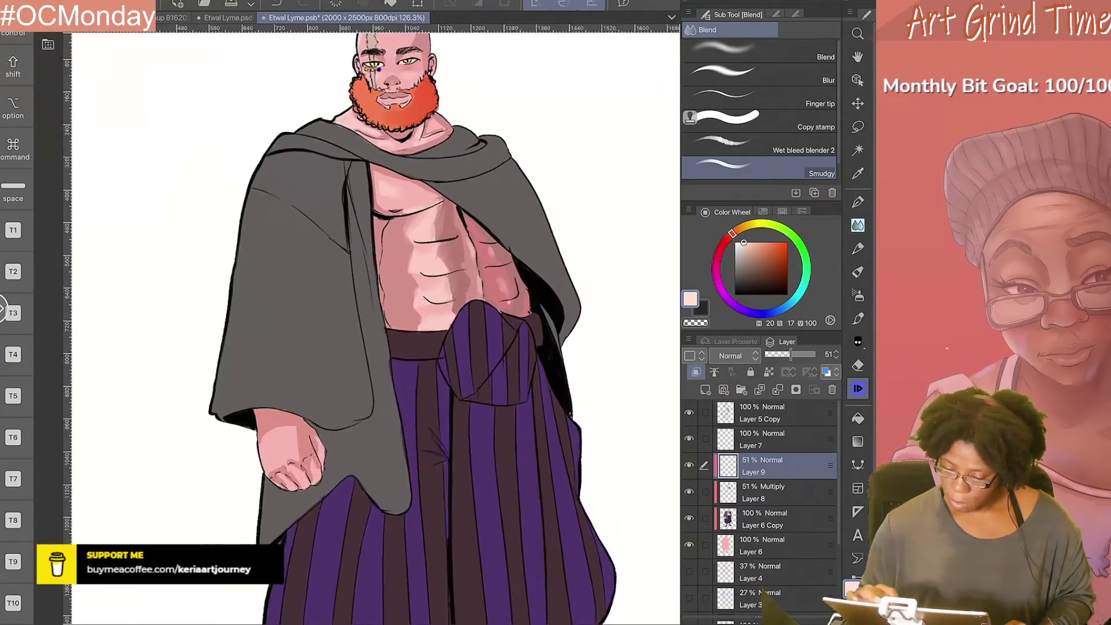
{"action": "key", "text": "super+s"}
{"action": "key", "text": "Return"}
Step: Try an image resolution of 300 dpi, inspect the artwork up close, and undo the resolution change
{"action": "left_click", "coordinate": [232, 3]}
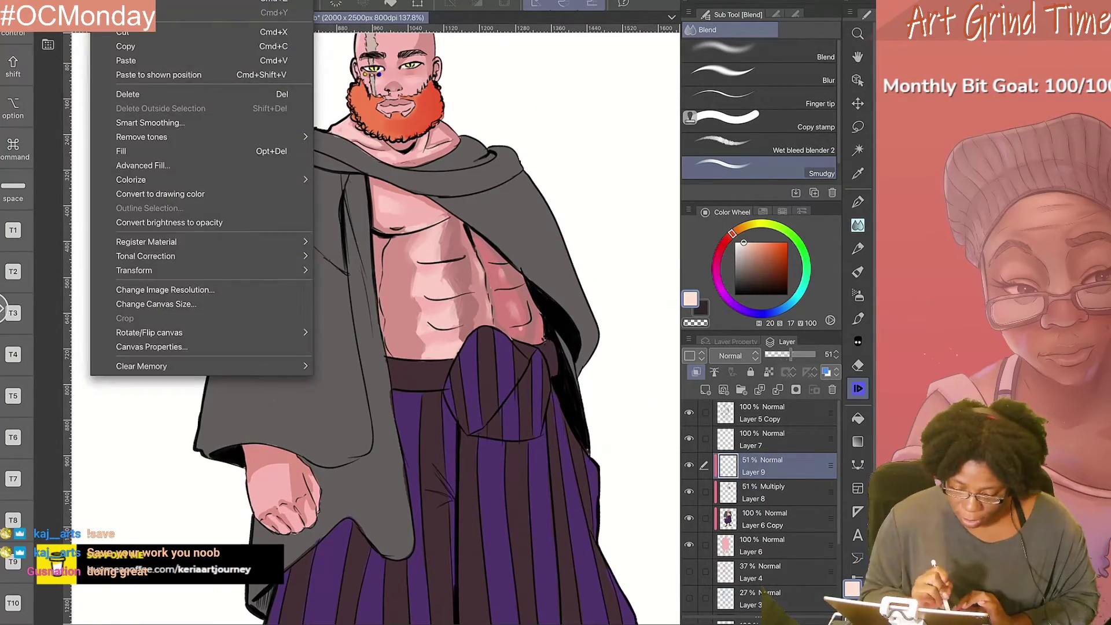
{"action": "left_click", "coordinate": [147, 291]}
{"action": "type", "text": "300"}
{"action": "left_click", "coordinate": [419, 188]}
{"action": "scroll", "coordinate": [376, 324], "scroll_direction": "up", "scroll_amount": 3}
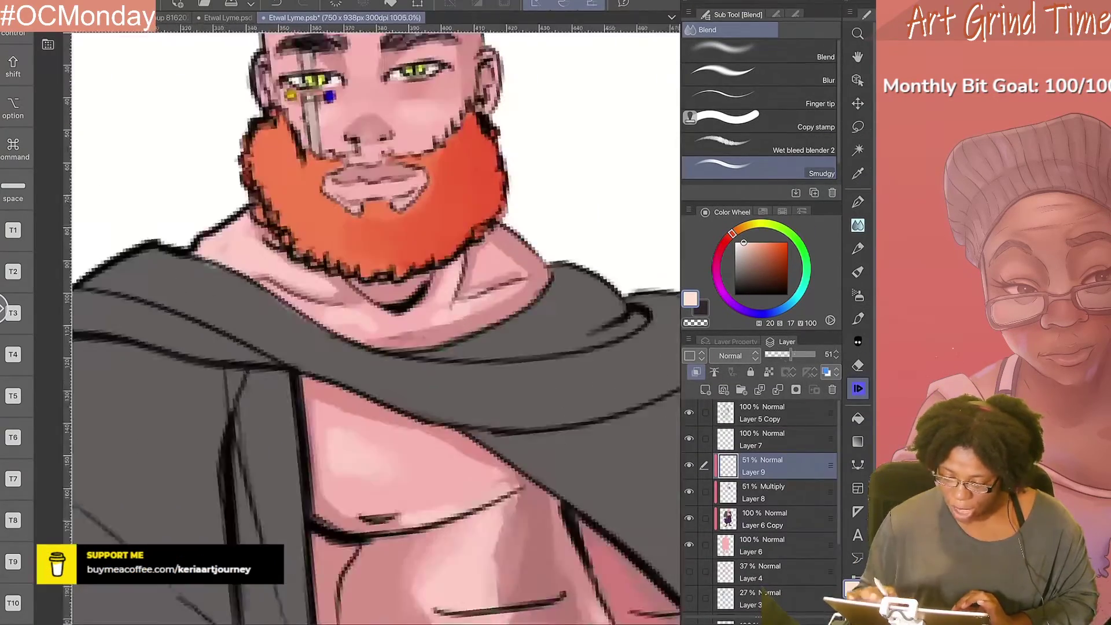
{"action": "scroll", "coordinate": [376, 325], "scroll_direction": "down", "scroll_amount": 3}
{"action": "key", "text": "super+z"}
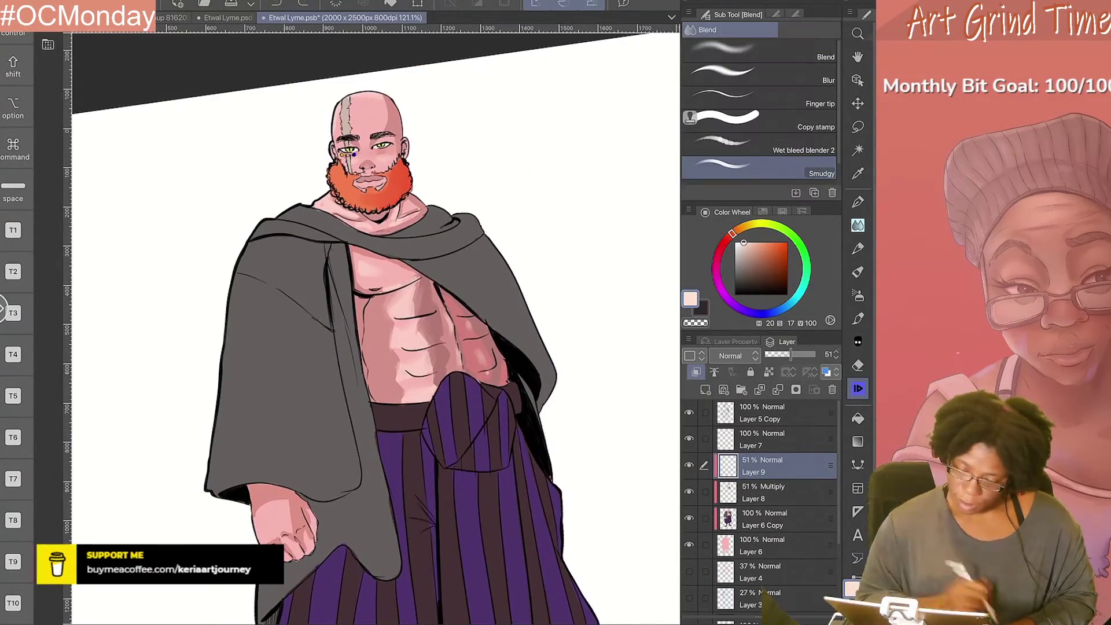
{"action": "left_click", "coordinate": [204, 3]}
{"action": "scroll", "coordinate": [394, 324], "scroll_direction": "up", "scroll_amount": 1}
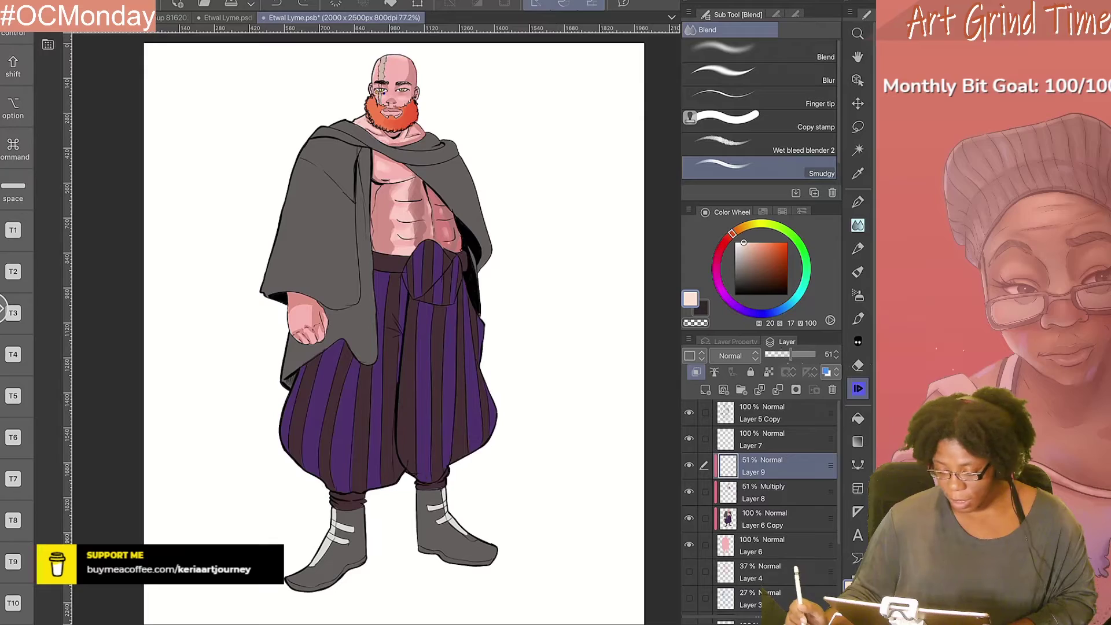